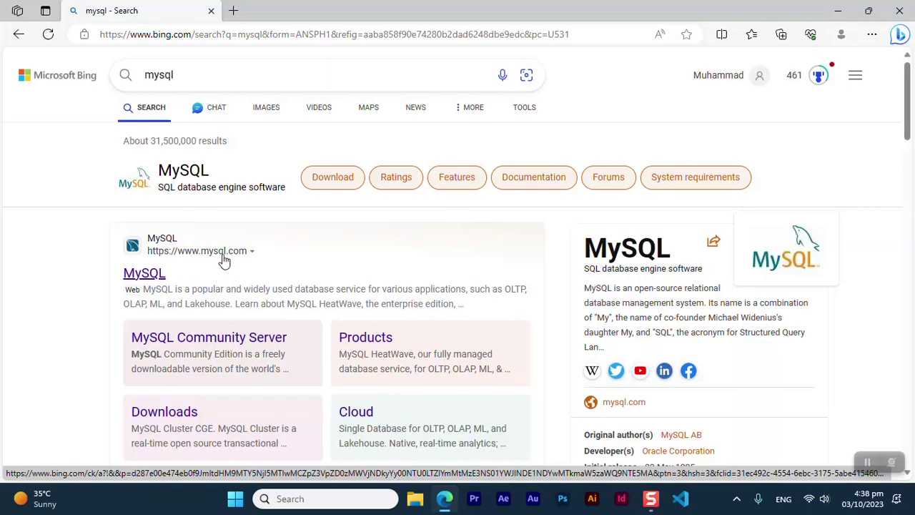
Go from the MySQL search result through DOWNLOADS to the MySQL Community (GPL) Downloads page
click(219, 251)
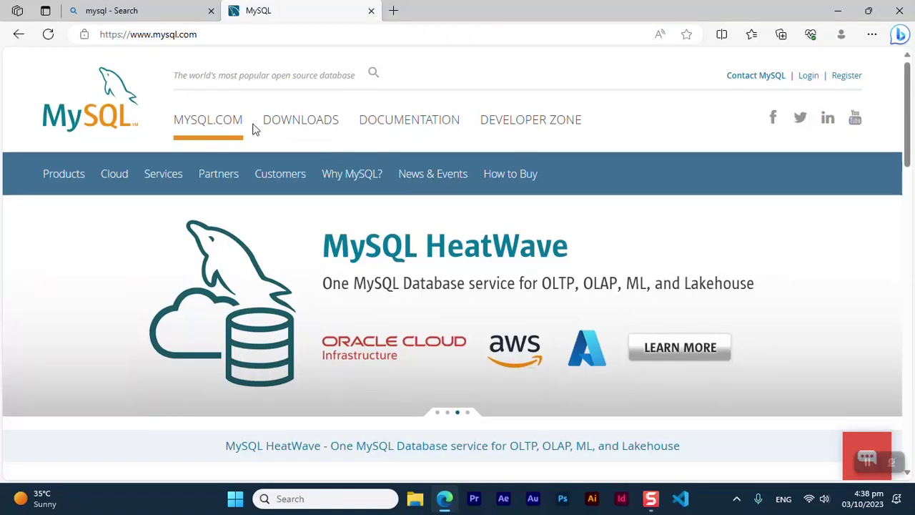
click(311, 125)
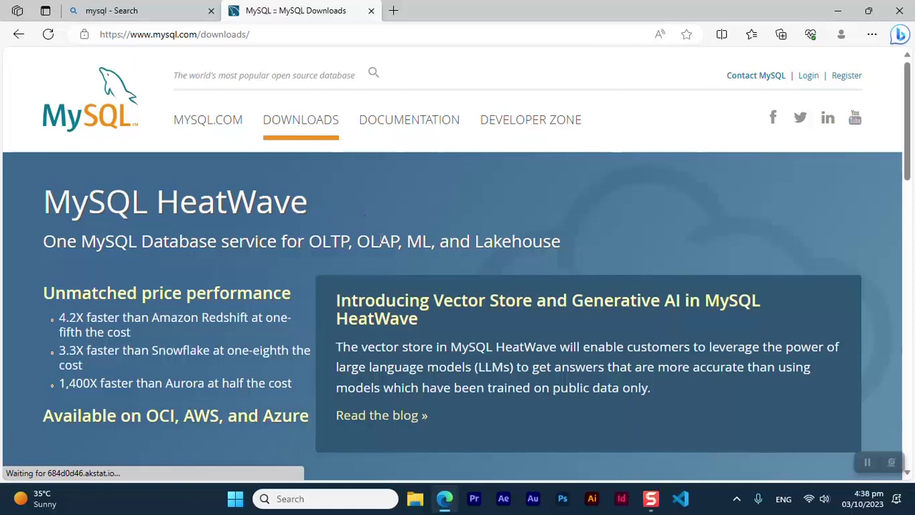
scroll(380, 237, down, 5)
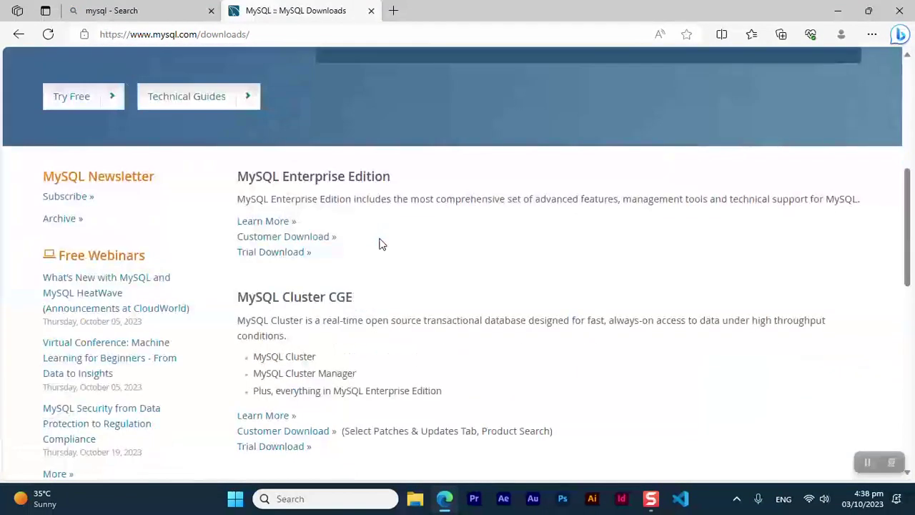
scroll(380, 244, down, 2)
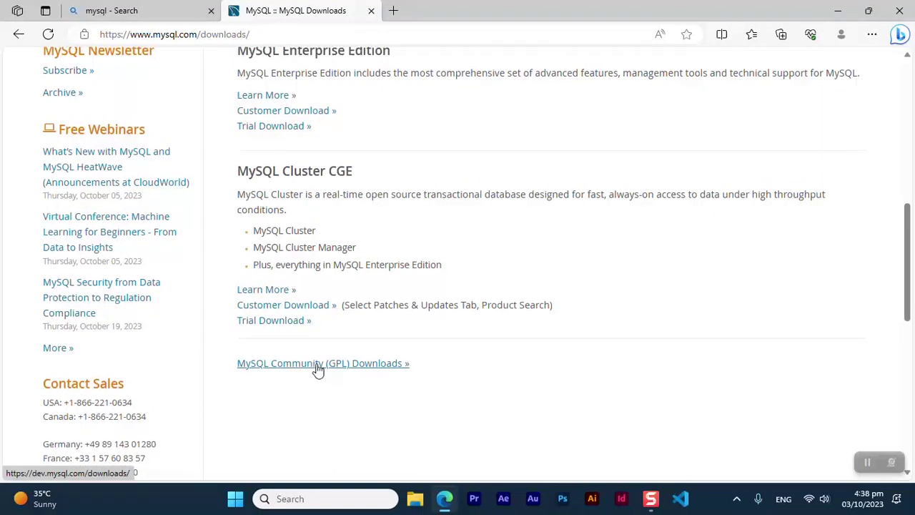
scroll(311, 336, up, 1)
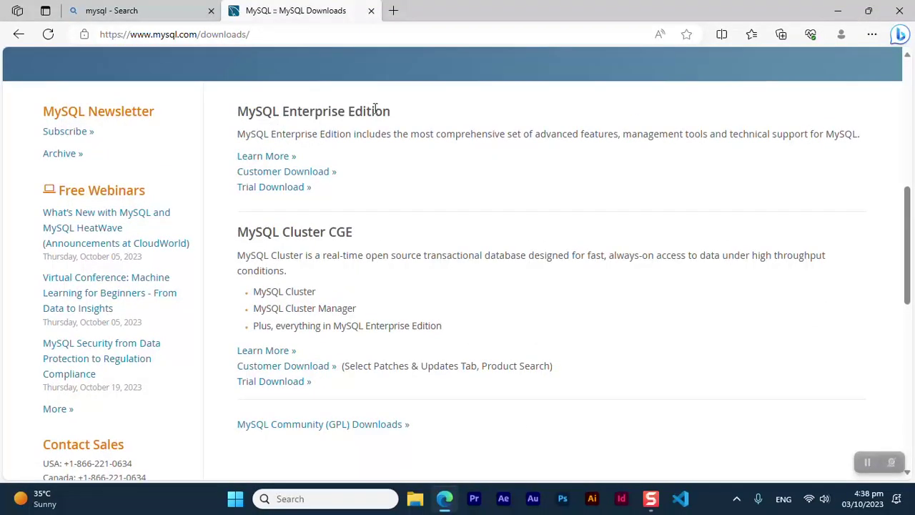
scroll(396, 205, down, 2)
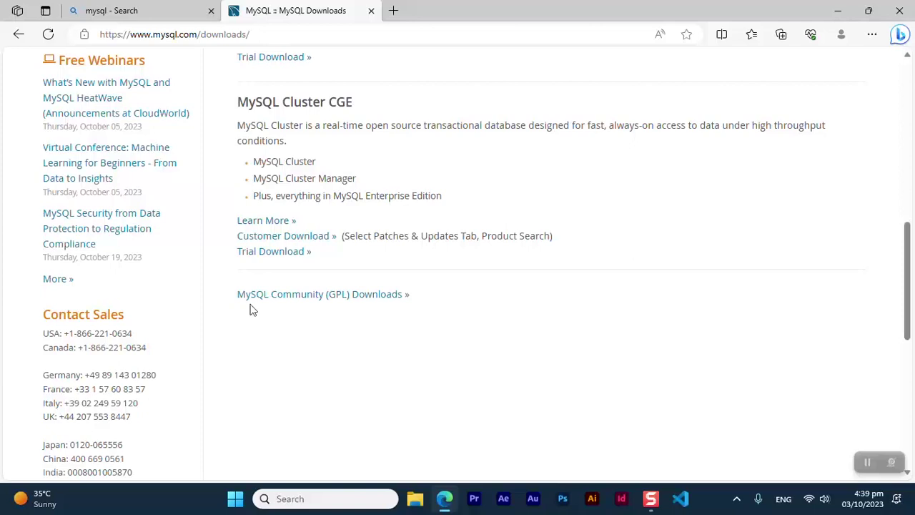
click(320, 299)
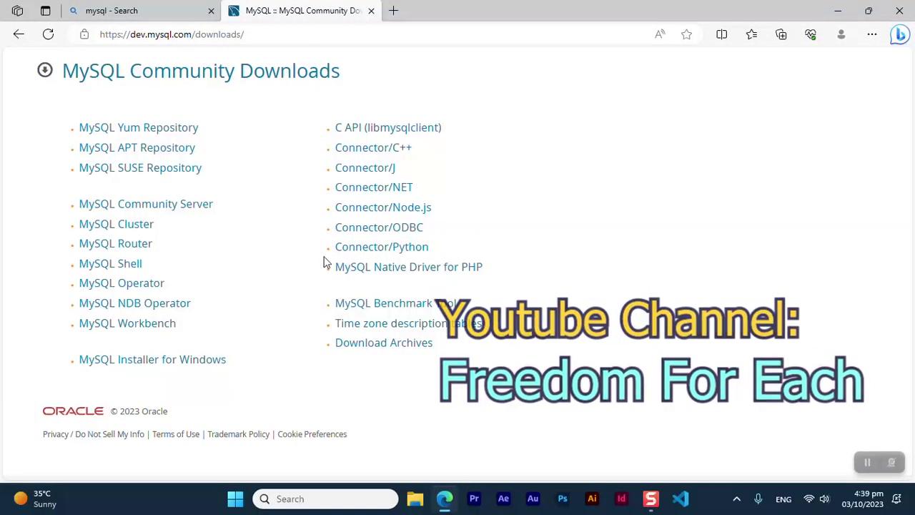
Open the MySQL Installer for Windows page offering the 8.0.34 web and full MSI installers
click(194, 366)
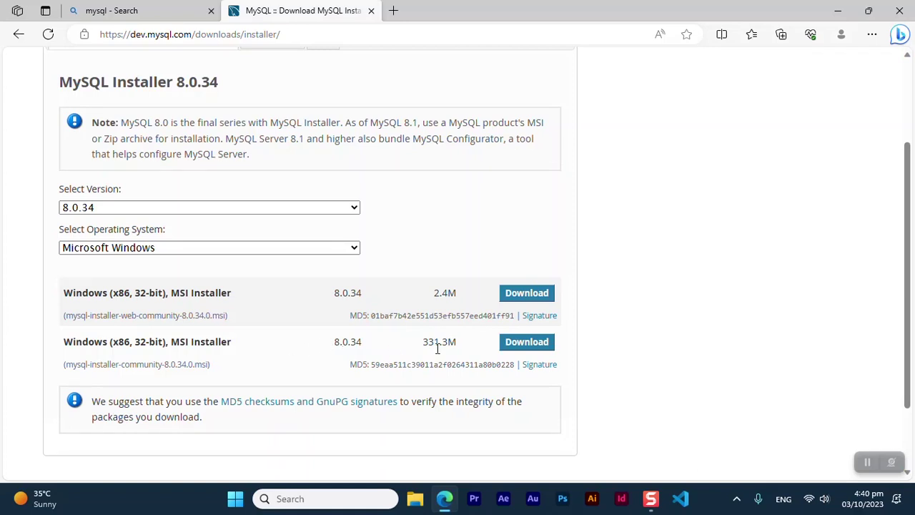
Start downloading the full 331.3M MSI installer without logging in
click(536, 347)
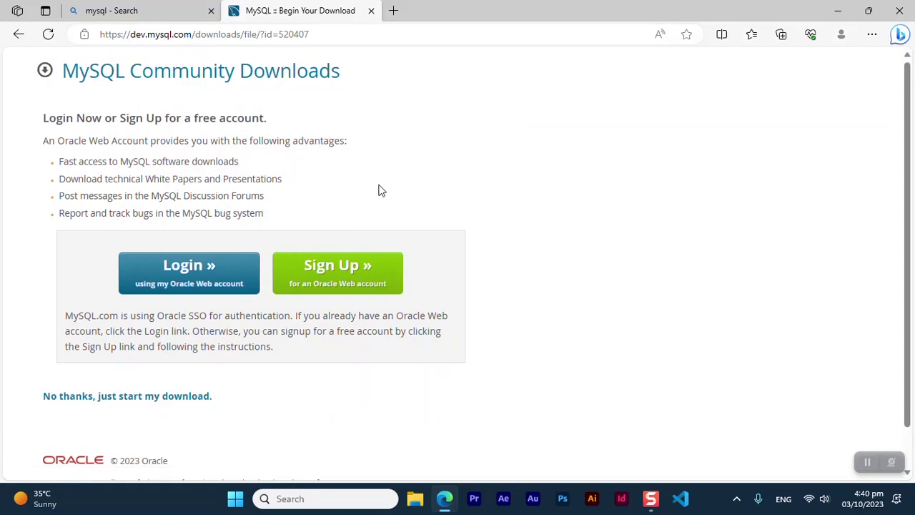
scroll(522, 291, down, 1)
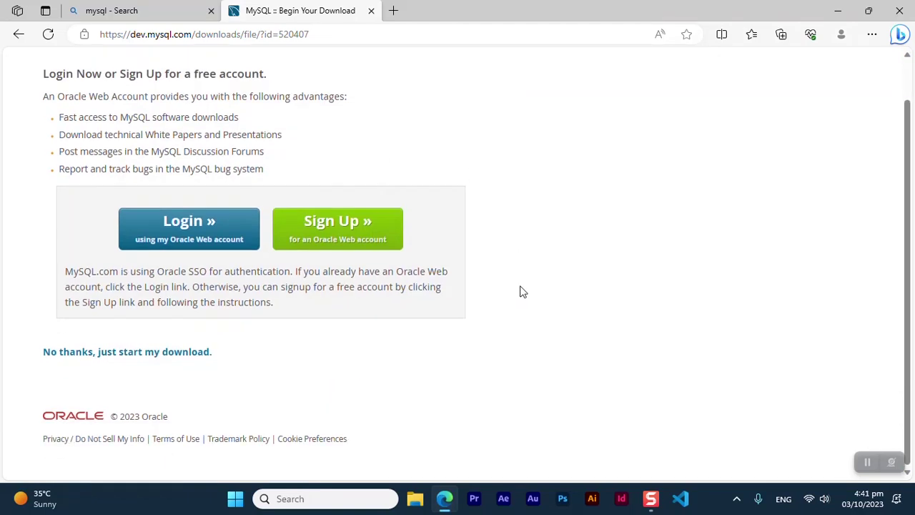
click(159, 352)
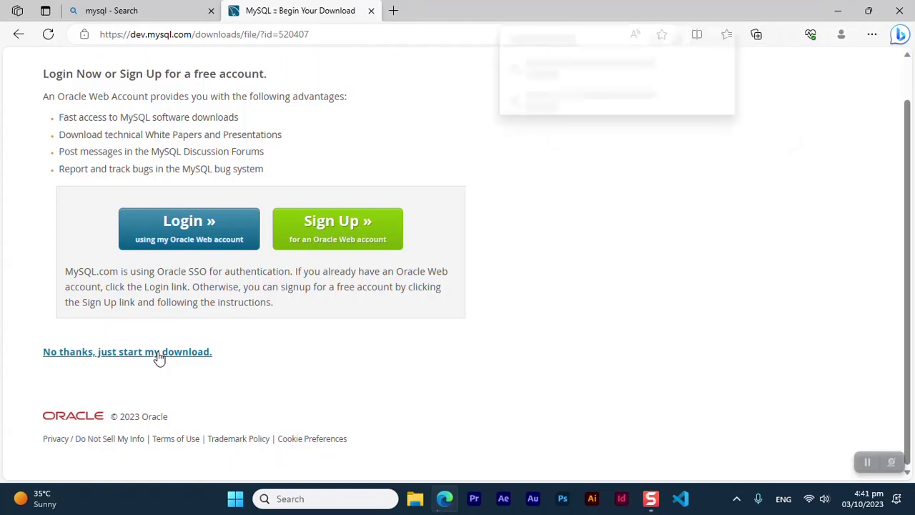
Cancel the running installer download and close Edge
mouse_move(617, 108)
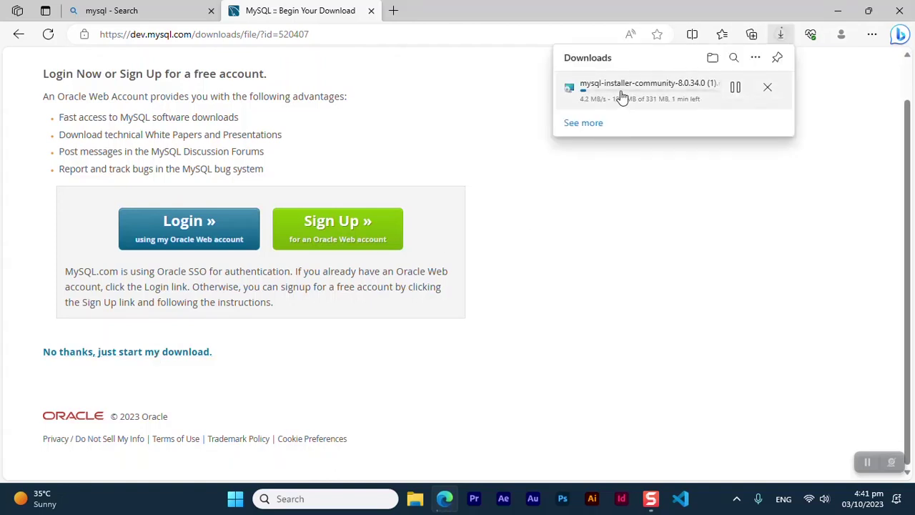
click(767, 87)
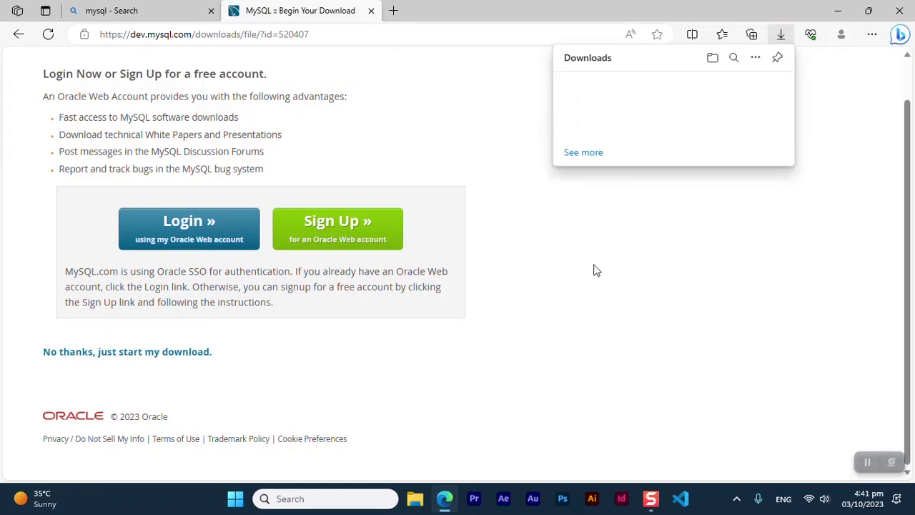
click(899, 14)
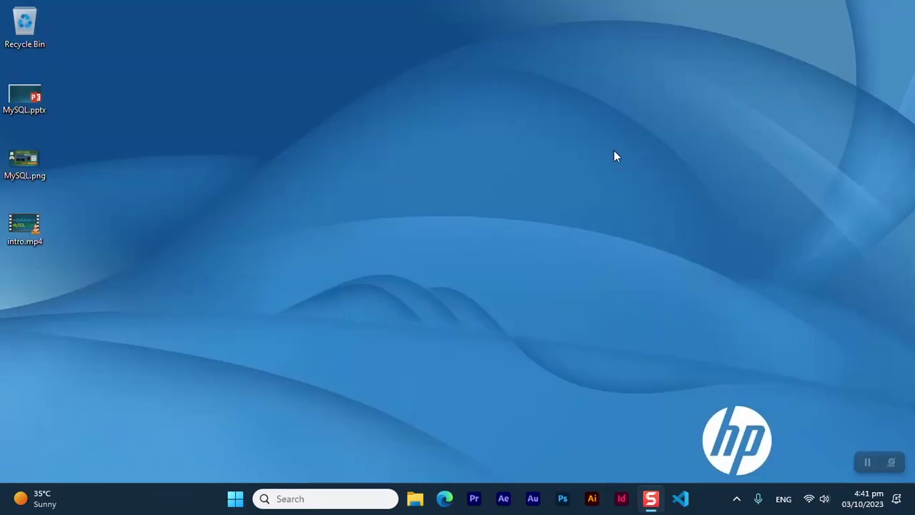
Run mysql-installer-community-8.0.34.0.msi from the Downloads folder in File Explorer
click(415, 501)
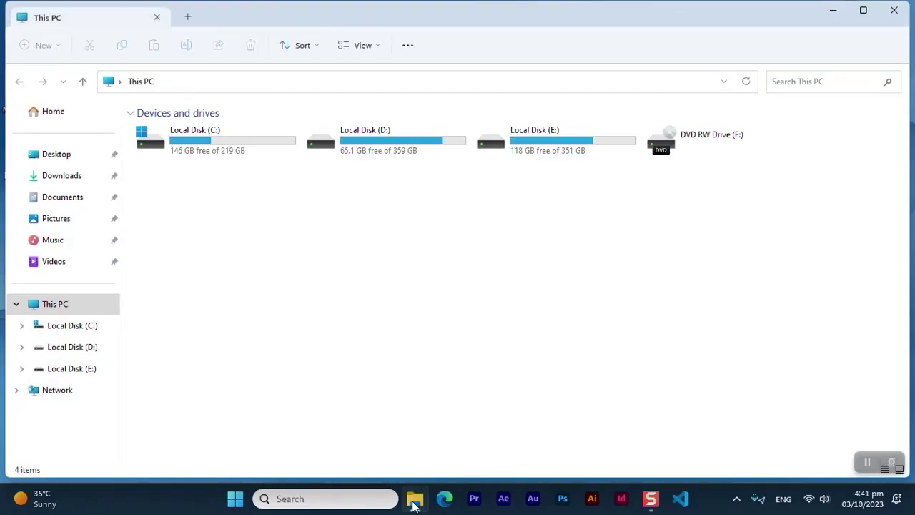
click(58, 180)
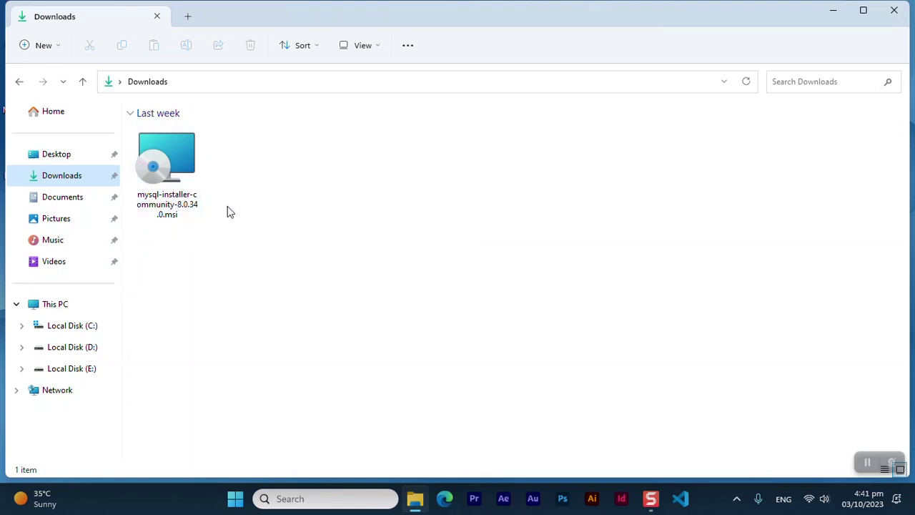
mouse_move(172, 168)
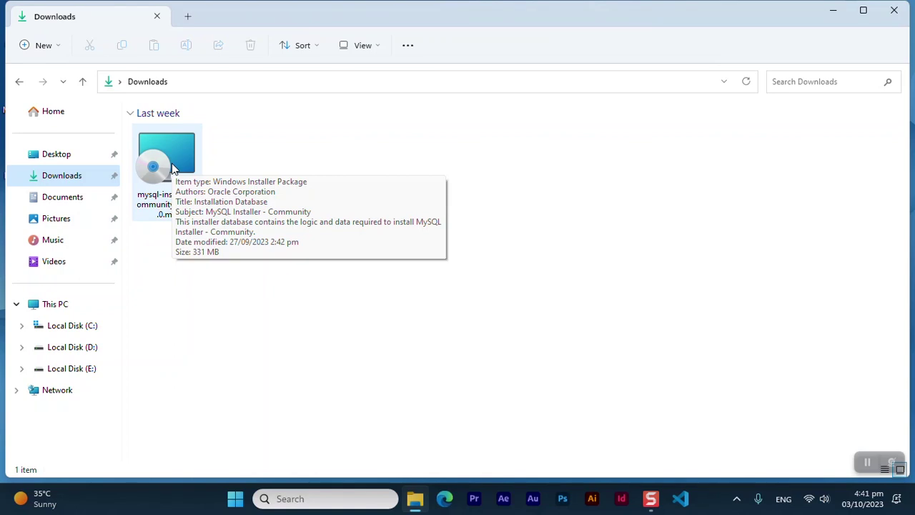
double_click(171, 168)
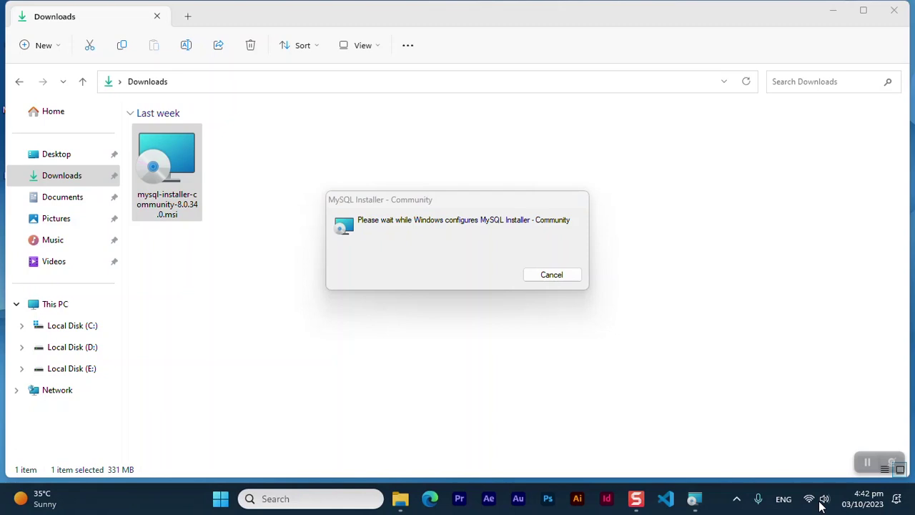
Check the network quick settings, then accept running MySQL Installer in offline mode
click(819, 505)
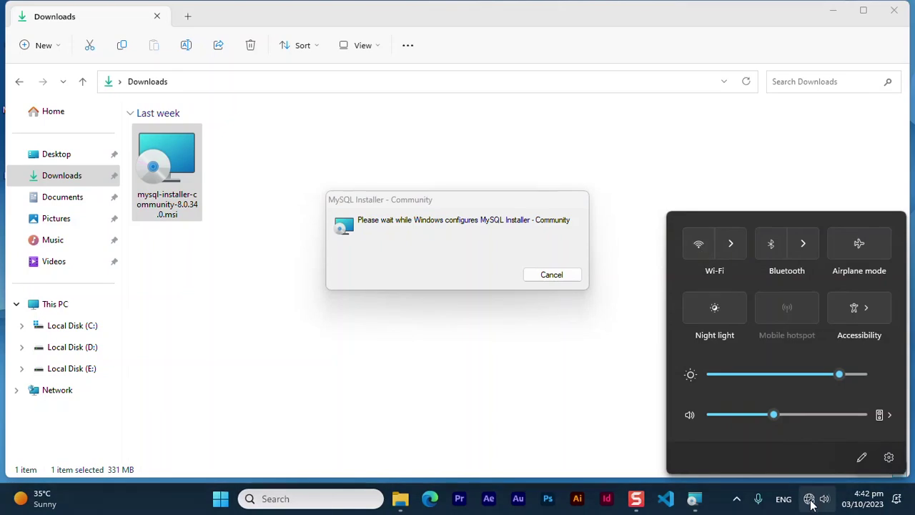
click(811, 505)
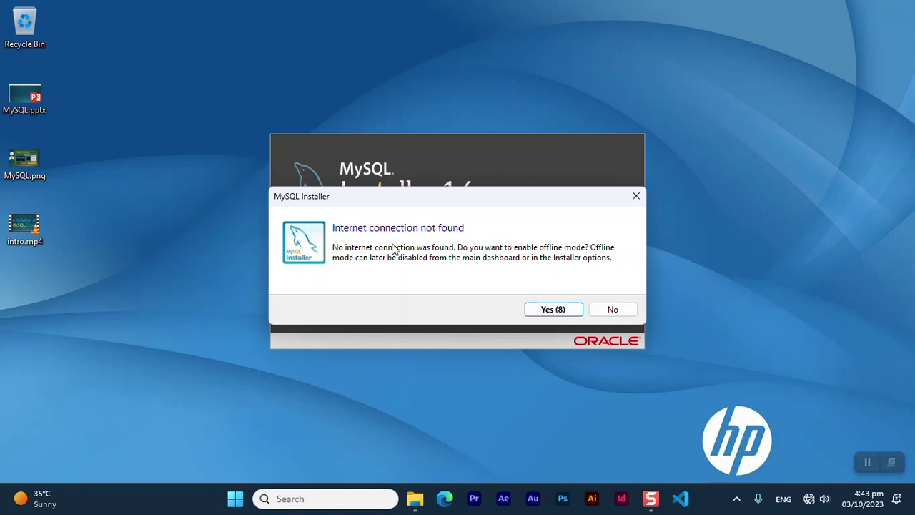
click(555, 309)
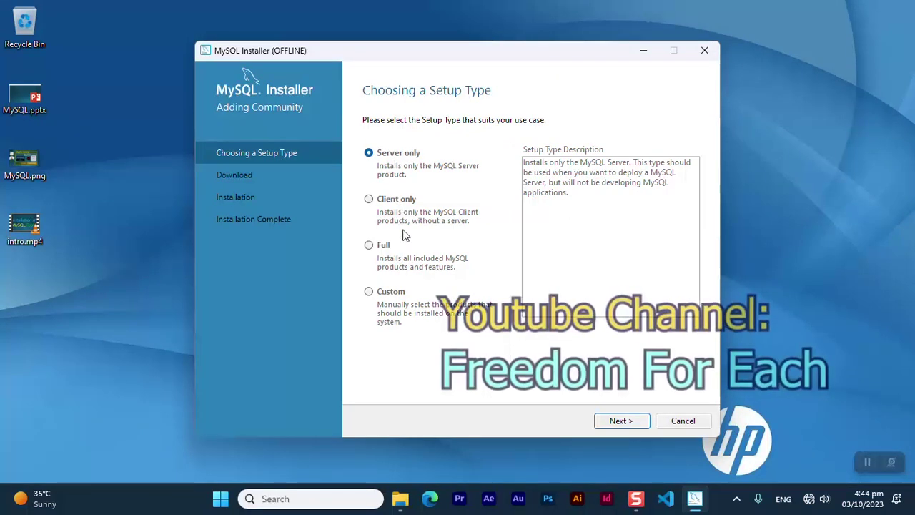
Choose the Custom setup type and add MySQL Server 8.0.34 - X64 to the install list
click(373, 296)
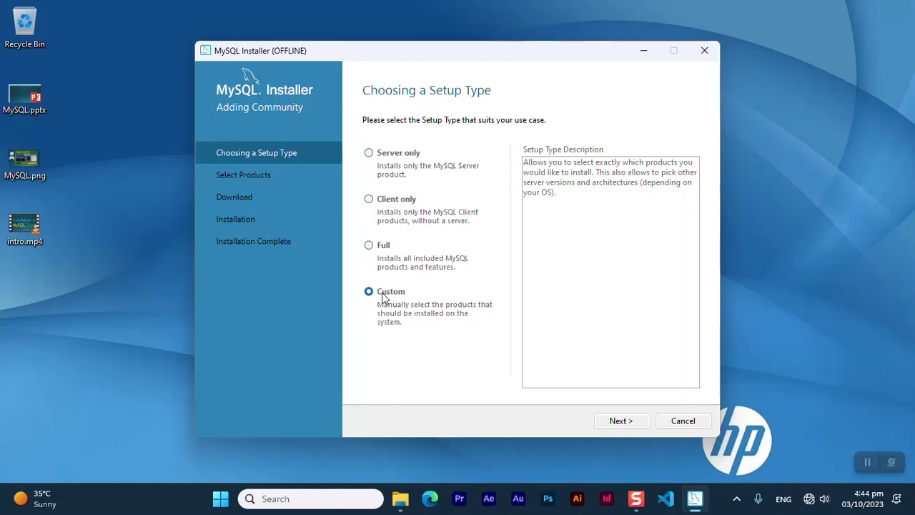
click(616, 422)
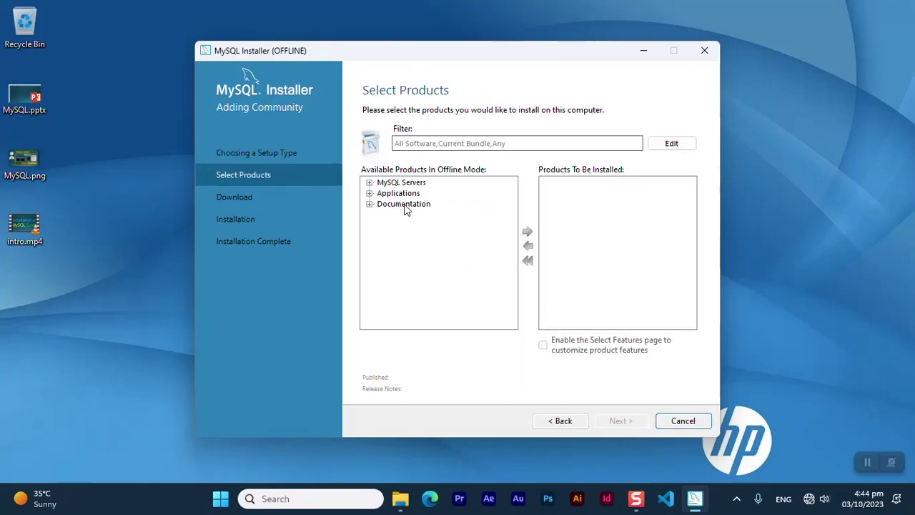
click(370, 183)
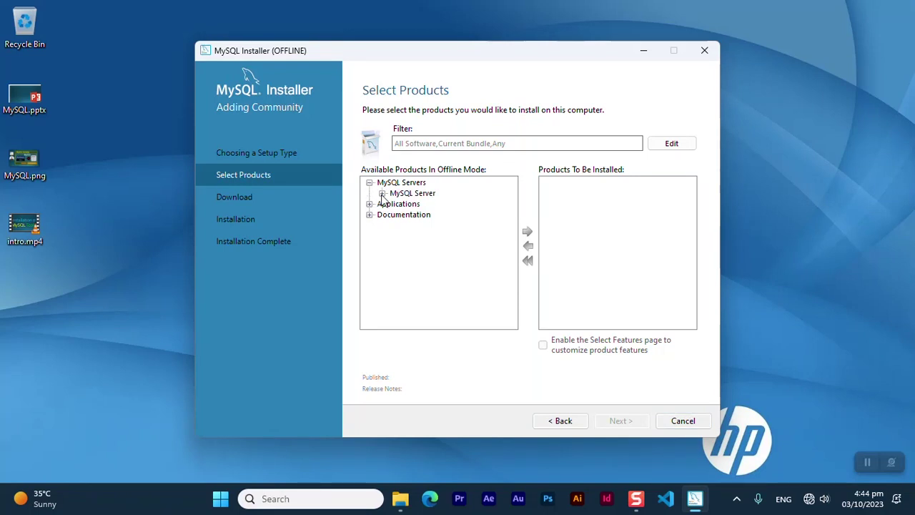
click(382, 194)
click(395, 205)
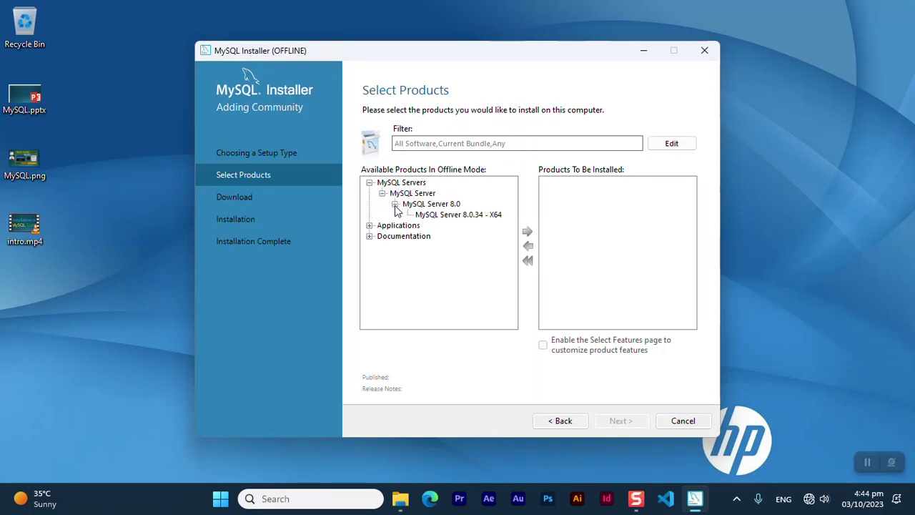
click(460, 216)
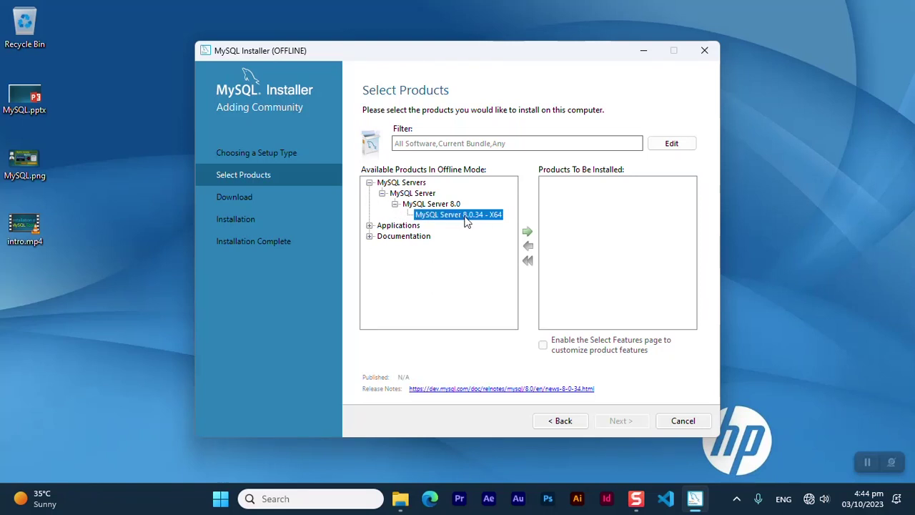
click(528, 233)
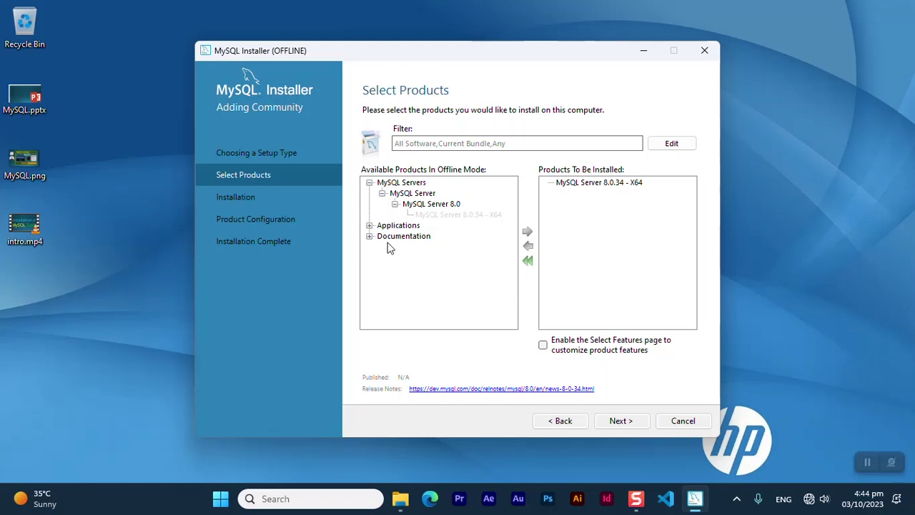
Add MySQL Workbench 8.0.34 - X64 from Applications to the install list
click(370, 226)
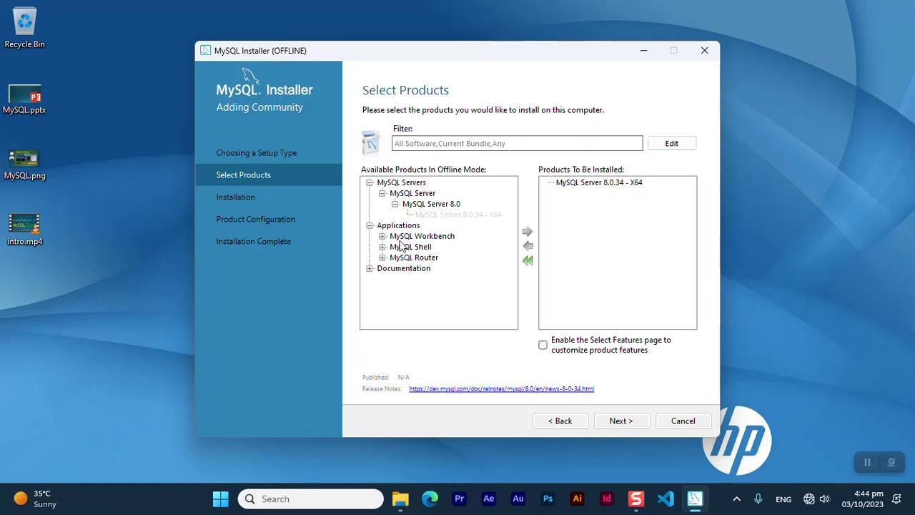
click(383, 236)
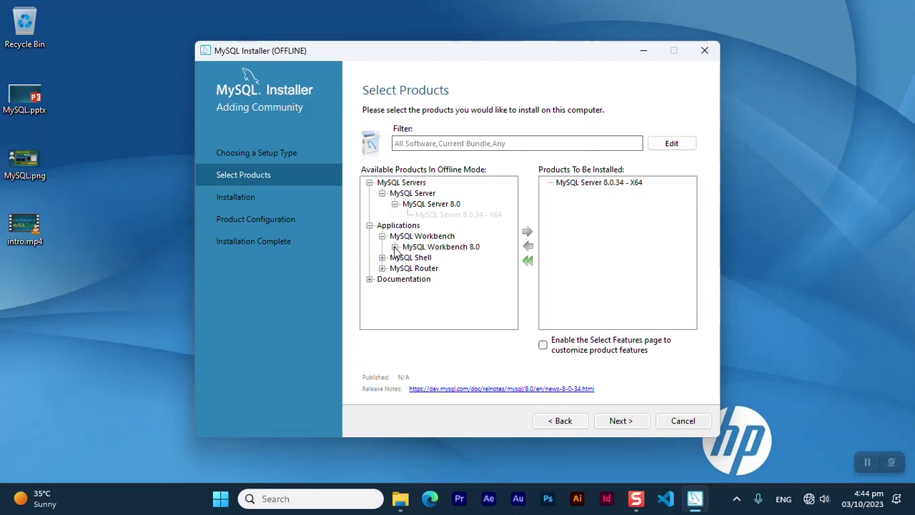
click(394, 246)
click(466, 260)
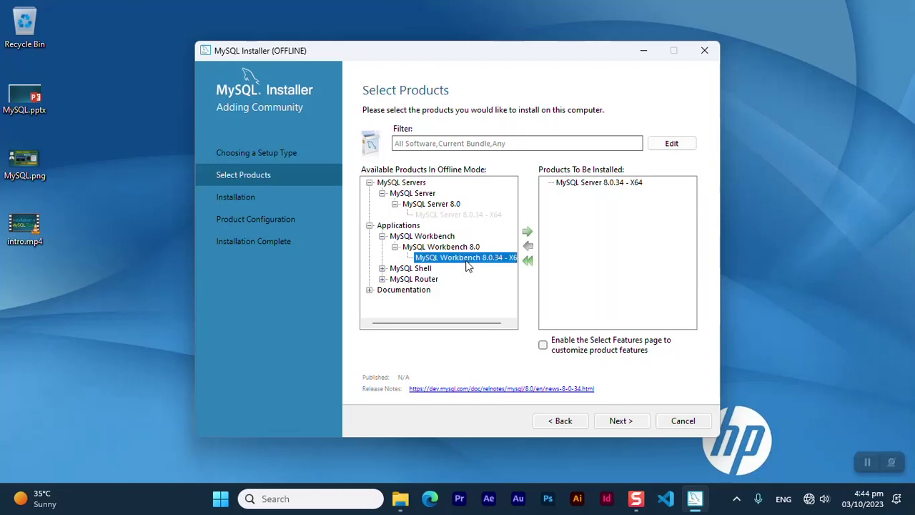
click(527, 232)
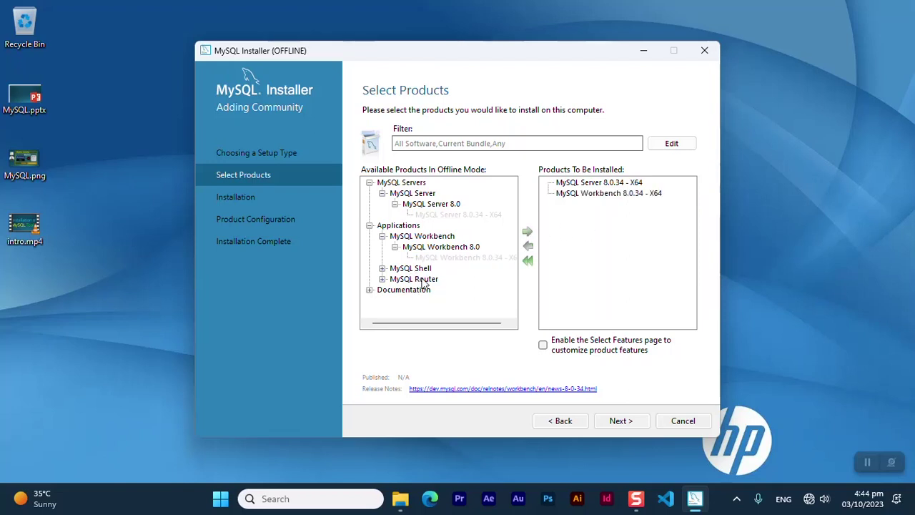
click(369, 290)
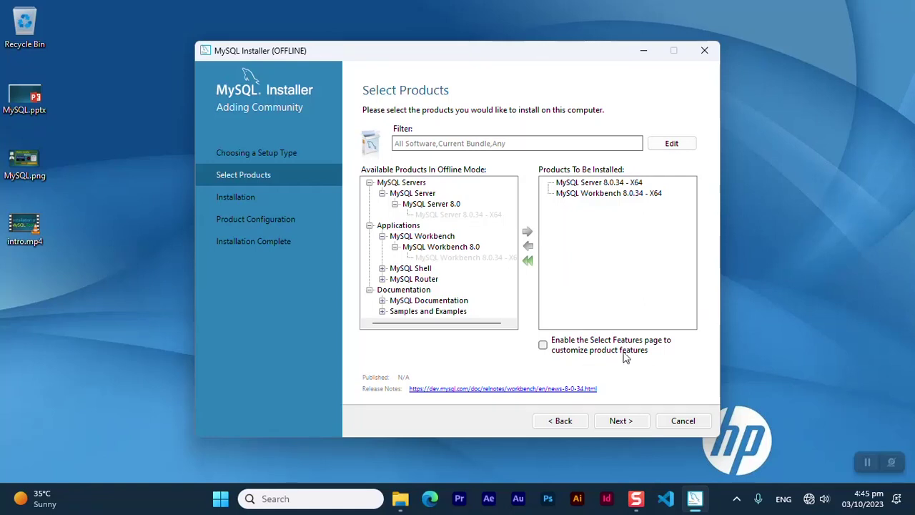
Execute the installation of MySQL Server 8.0.34 and Workbench 8.0.34, then continue to configuration
click(620, 422)
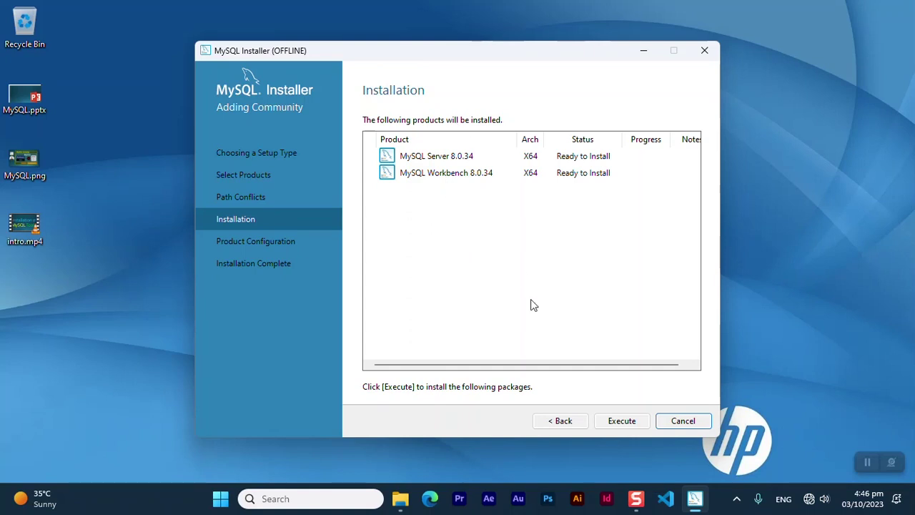
click(616, 425)
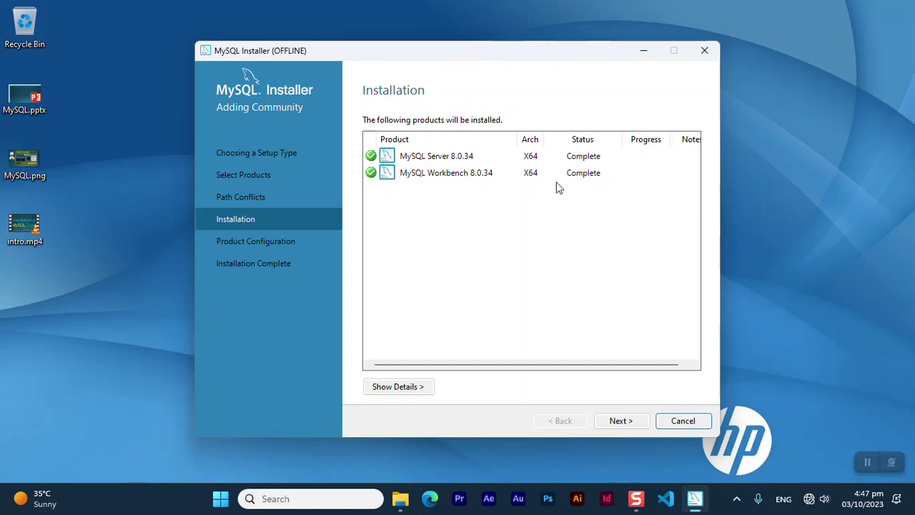
click(620, 421)
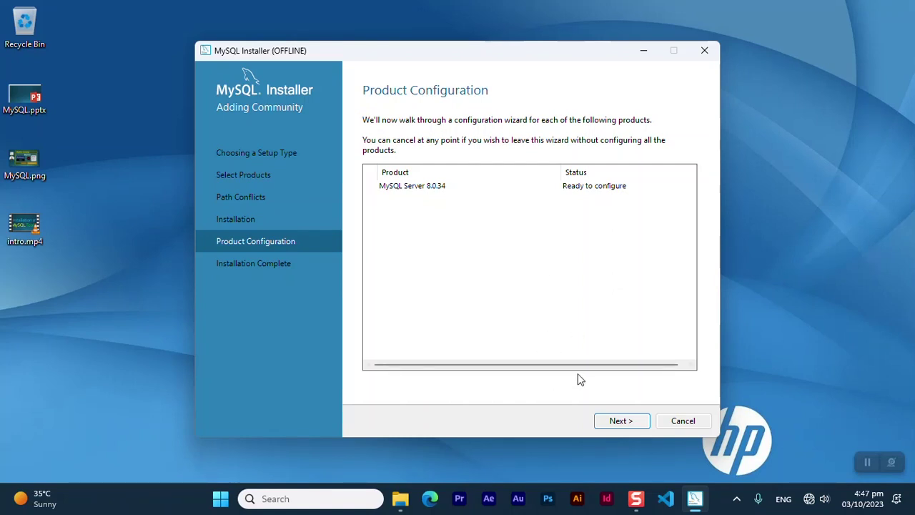
Keep the Development Computer config type and default port 3306 for MySQL Server
click(620, 421)
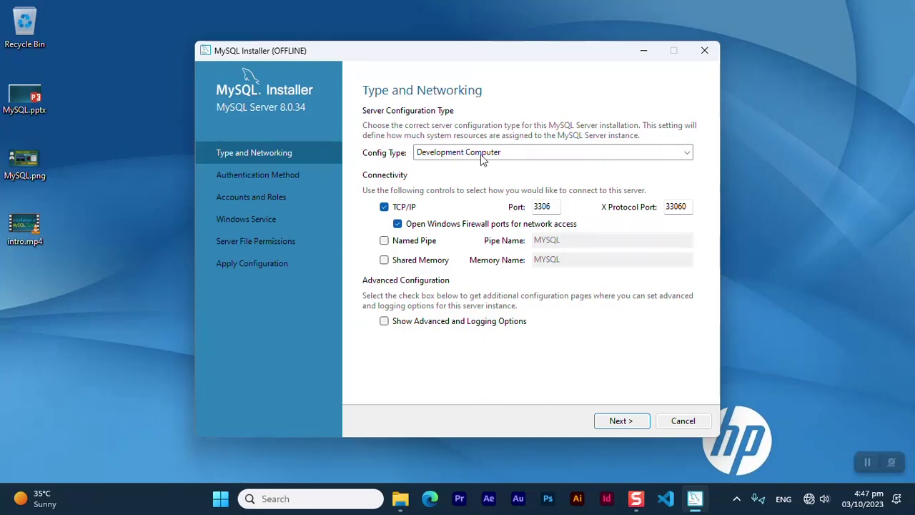
click(583, 152)
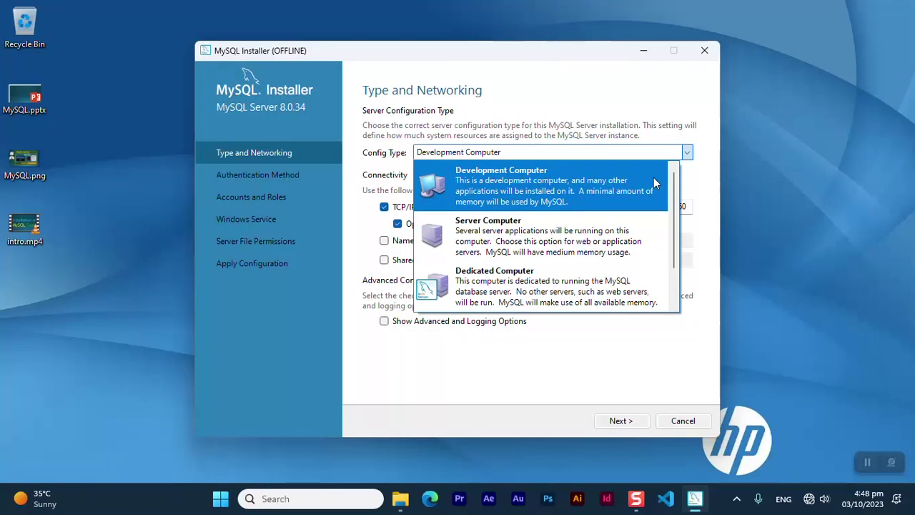
click(611, 185)
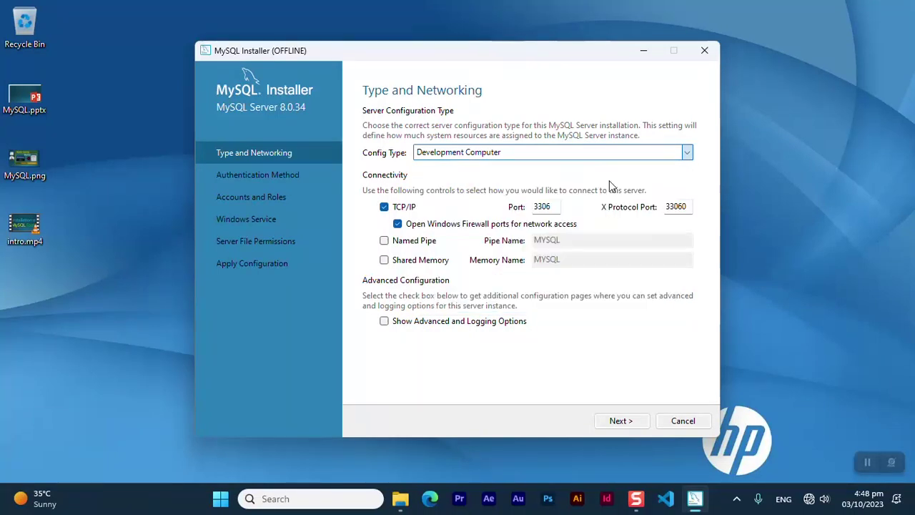
double_click(543, 207)
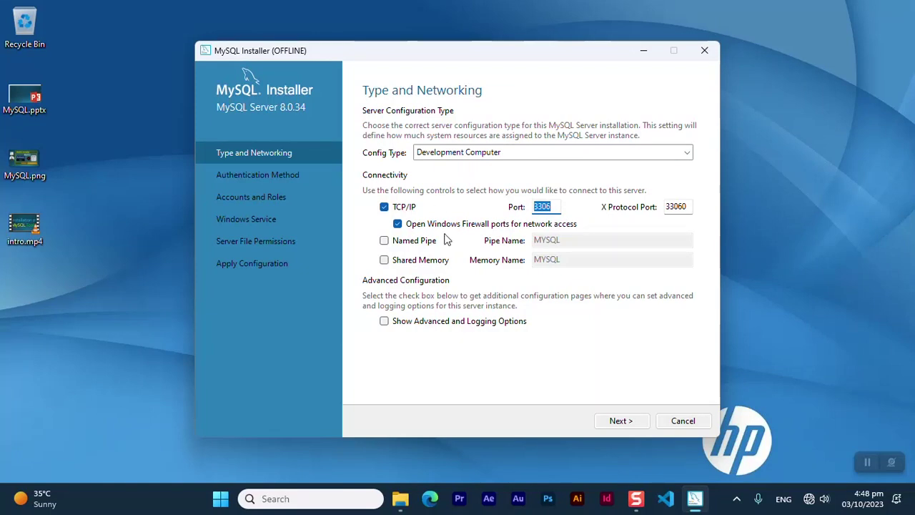
click(621, 420)
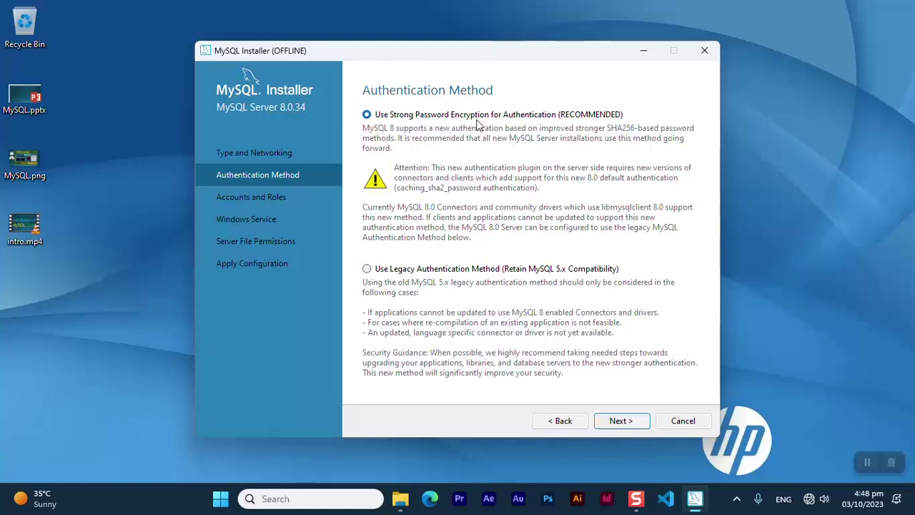
Keep strong password encryption and enter the root account password in both password fields
click(619, 422)
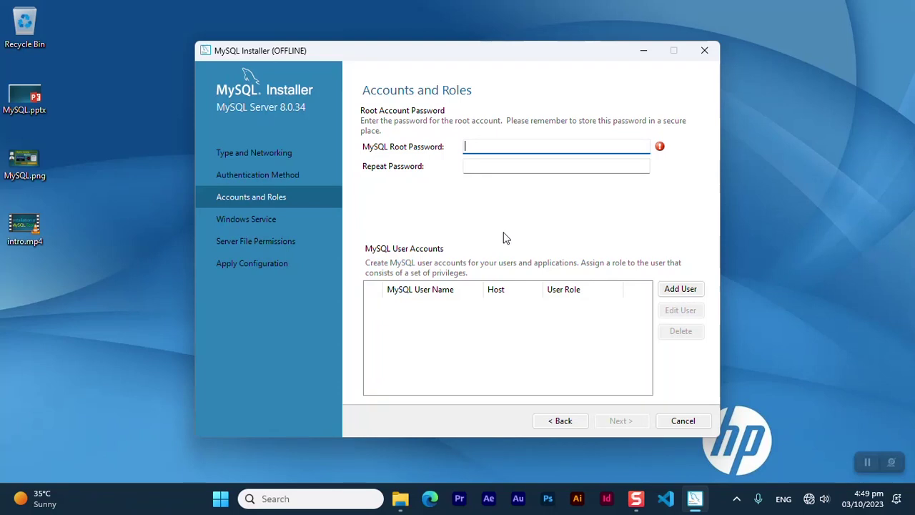
text(1234)
click(480, 163)
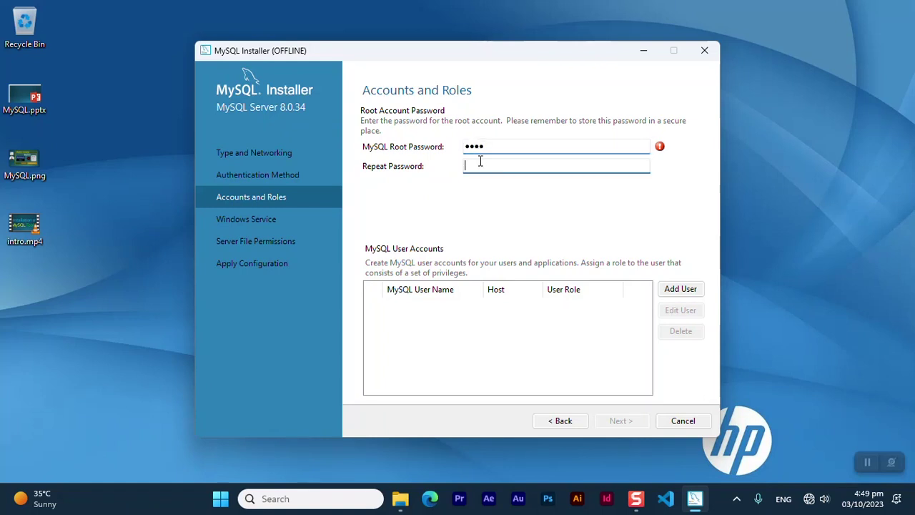
text(12)
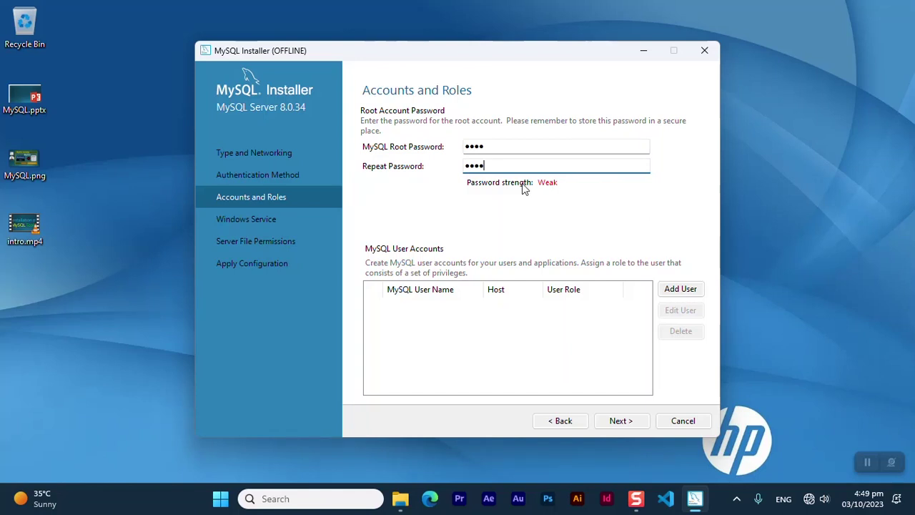
click(619, 422)
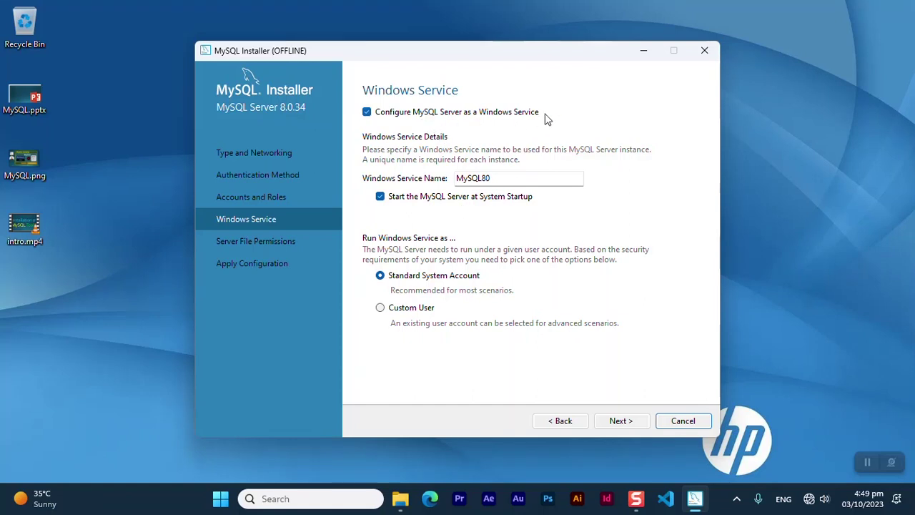
Keep the MySQL80 service name with startup enabled and the default server file permissions
drag(503, 176, 438, 174)
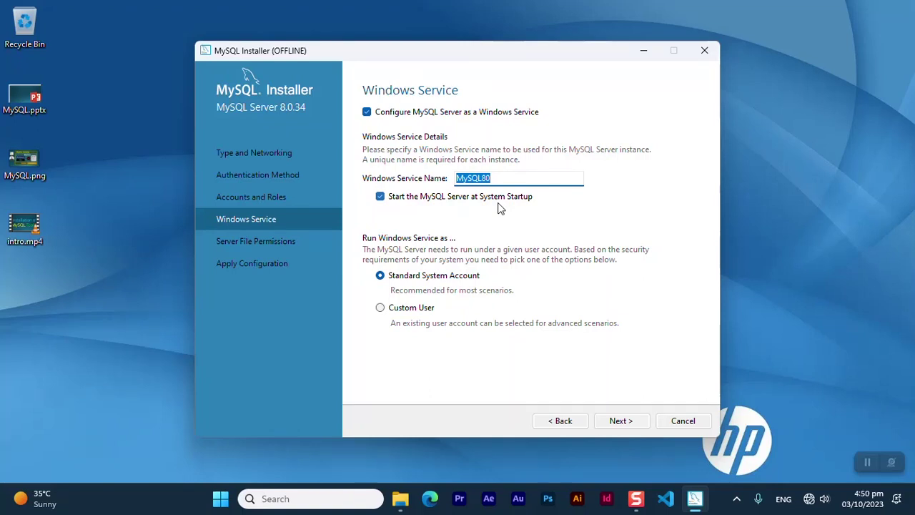
click(619, 420)
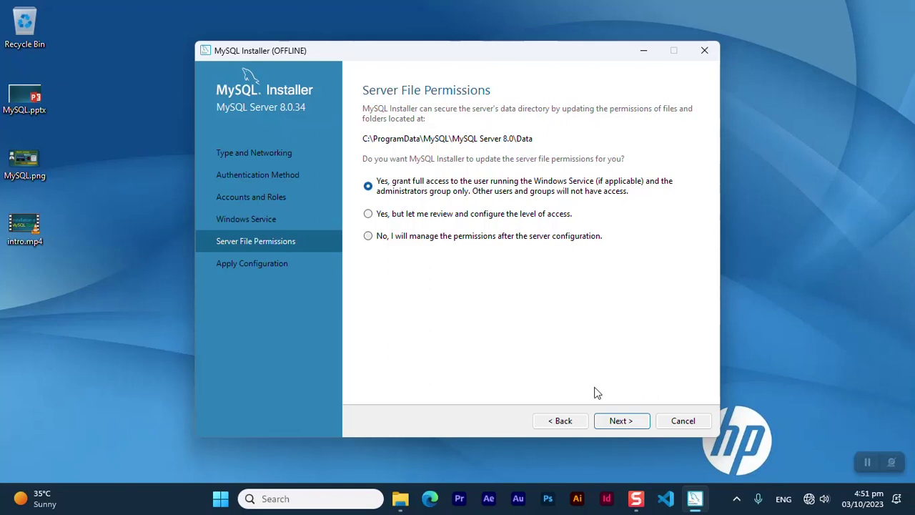
click(619, 422)
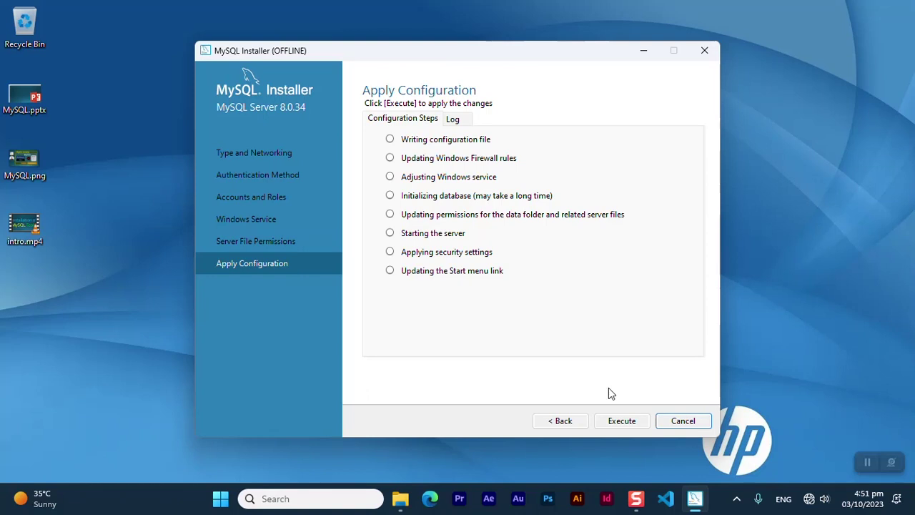
Run all eight MySQL Server 8.0.34 configuration steps and return to Product Configuration
click(620, 422)
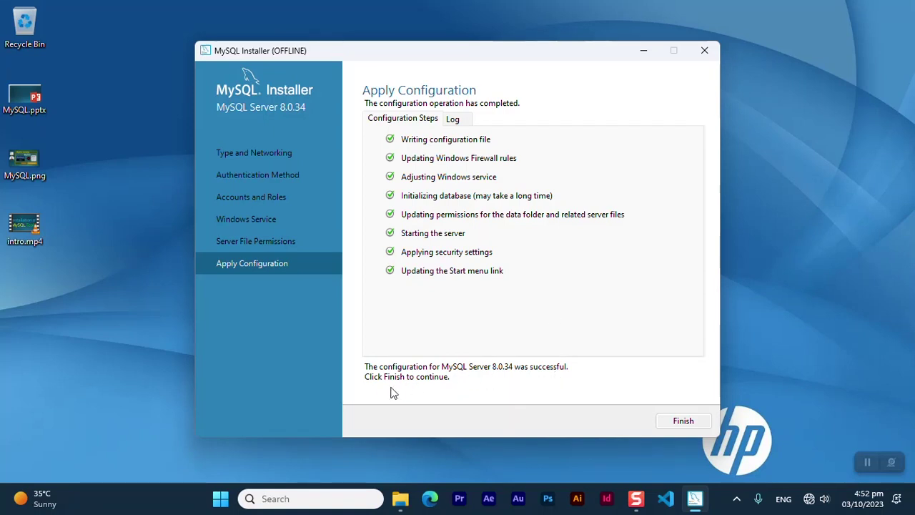
click(685, 426)
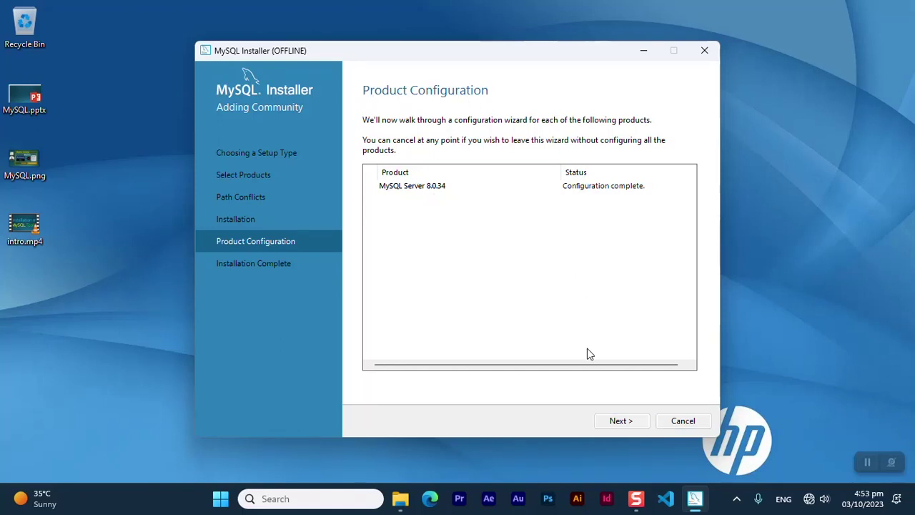
Continue past Product Configuration to Installation Complete and finish, letting Workbench start
click(620, 423)
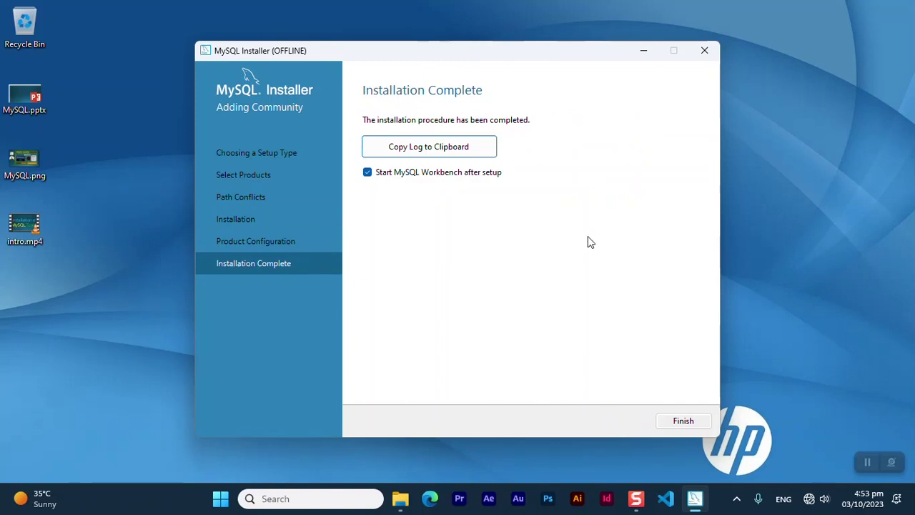
click(680, 423)
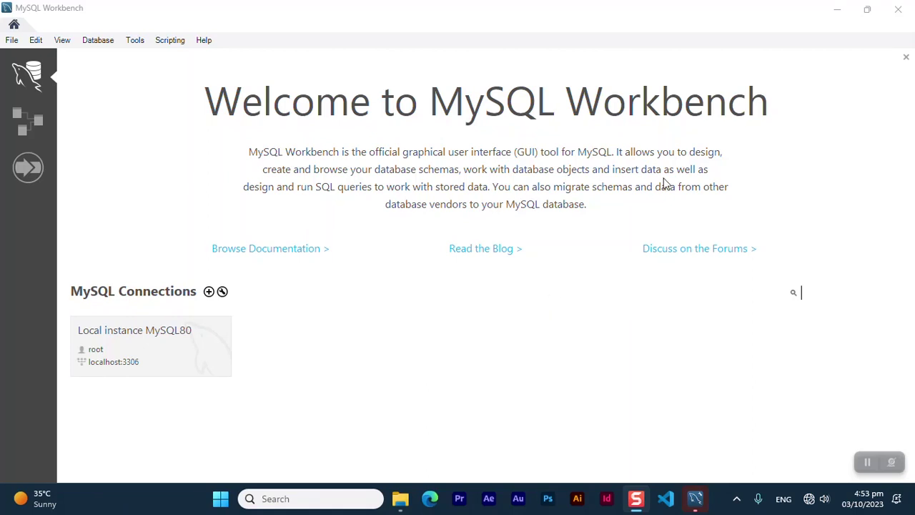
Close MySQL Workbench showing the Local instance MySQL80 connection
click(898, 9)
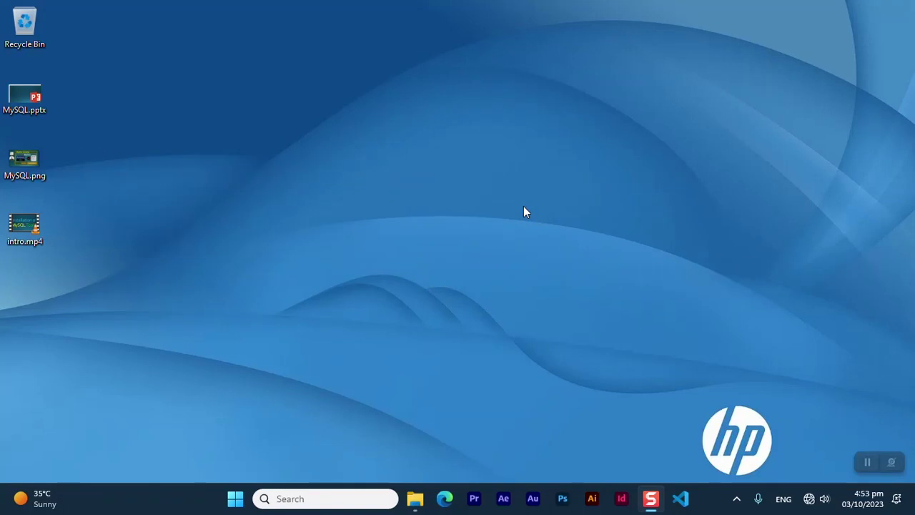
Launch MySQL Workbench 8.0 CE by searching 'wo' and open the Local instance MySQL80 connection
click(303, 501)
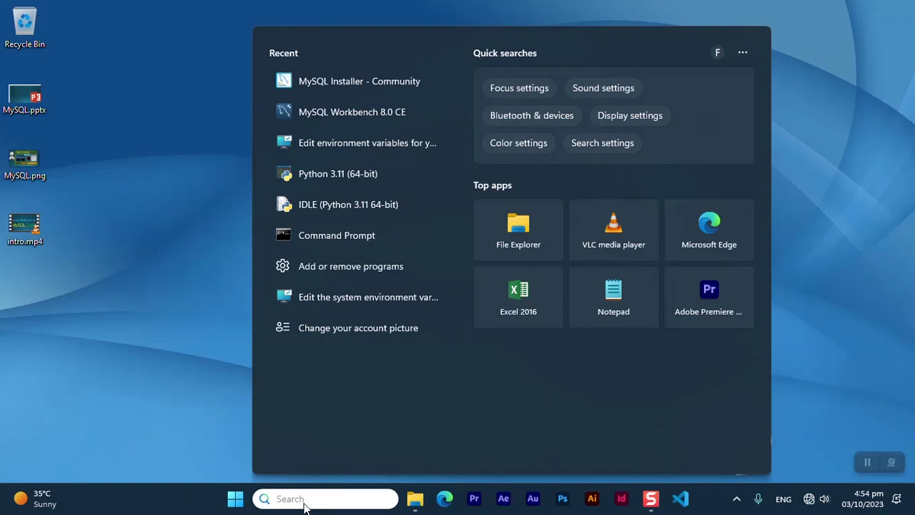
text(wo)
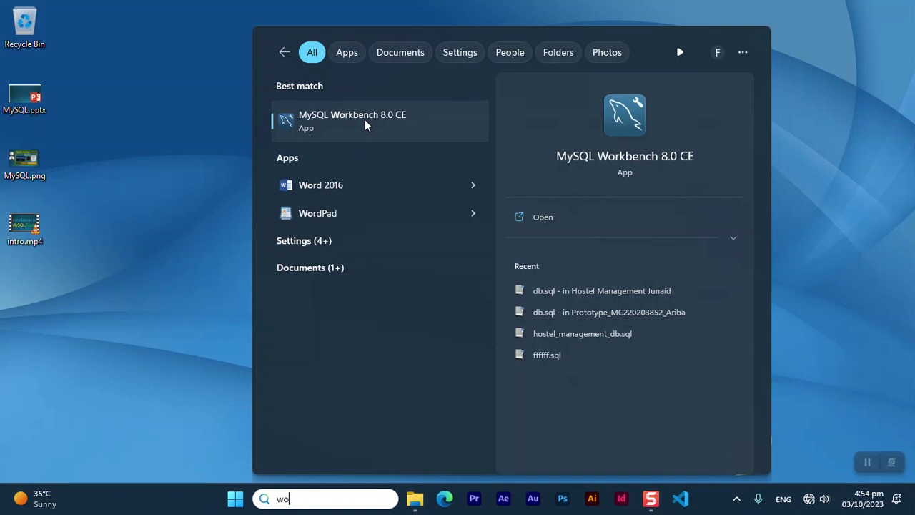
click(366, 125)
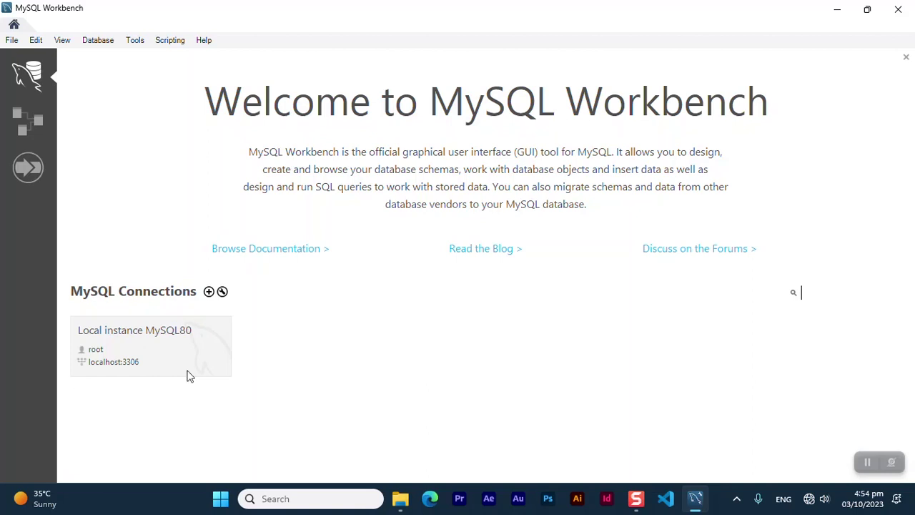
click(149, 341)
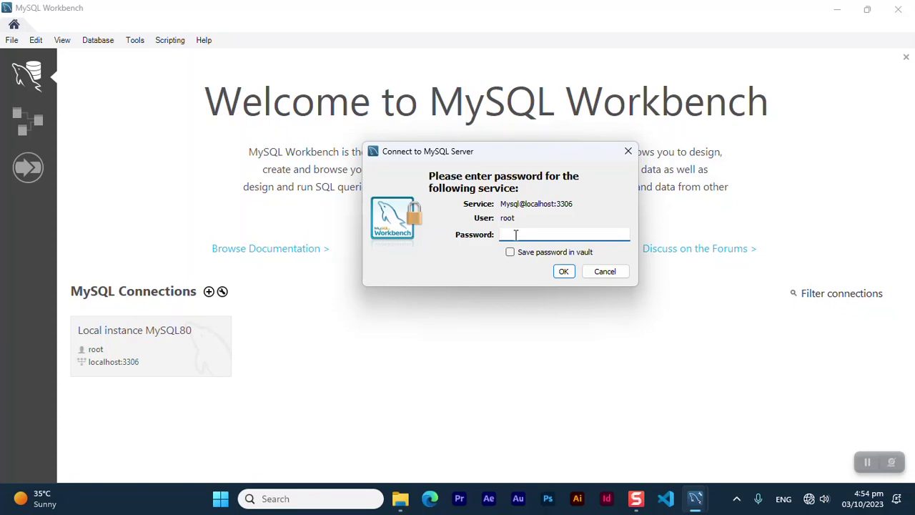
Connect to Local instance MySQL80 with the root password and focus the Query 1 editor
text(r)
click(564, 271)
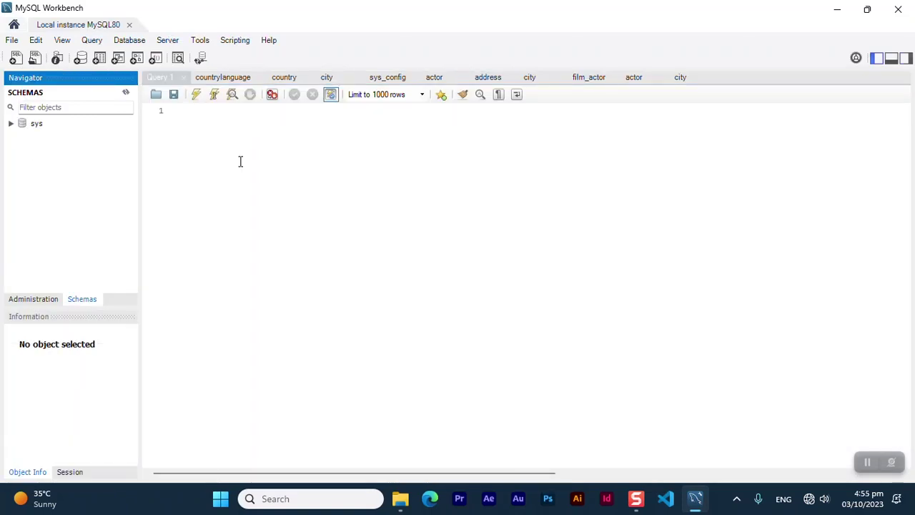
click(201, 113)
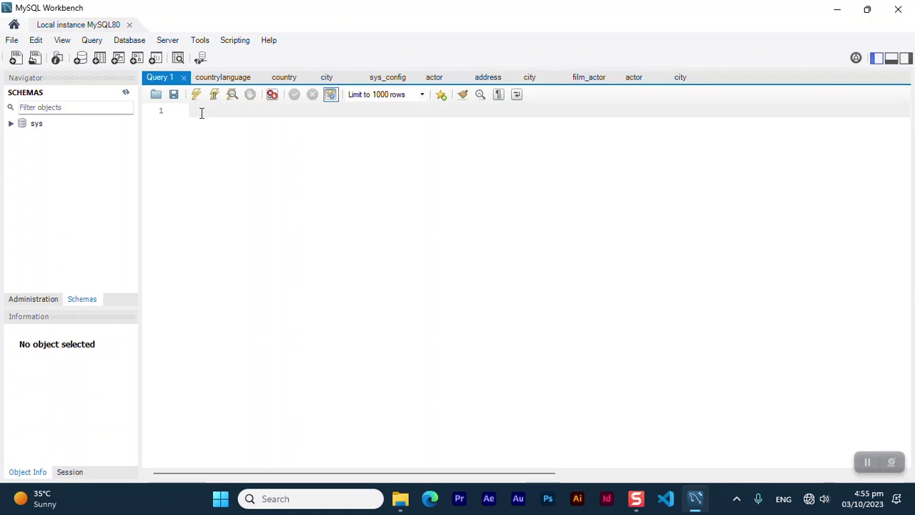
Run 'show databases;' in Query 1 to list the four schemas, then close Workbench
text(show data)
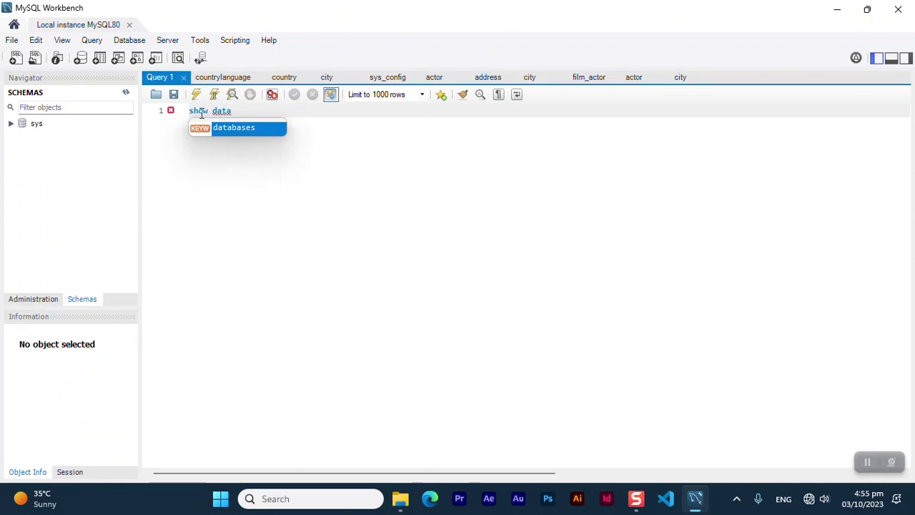
key(Return)
text(;)
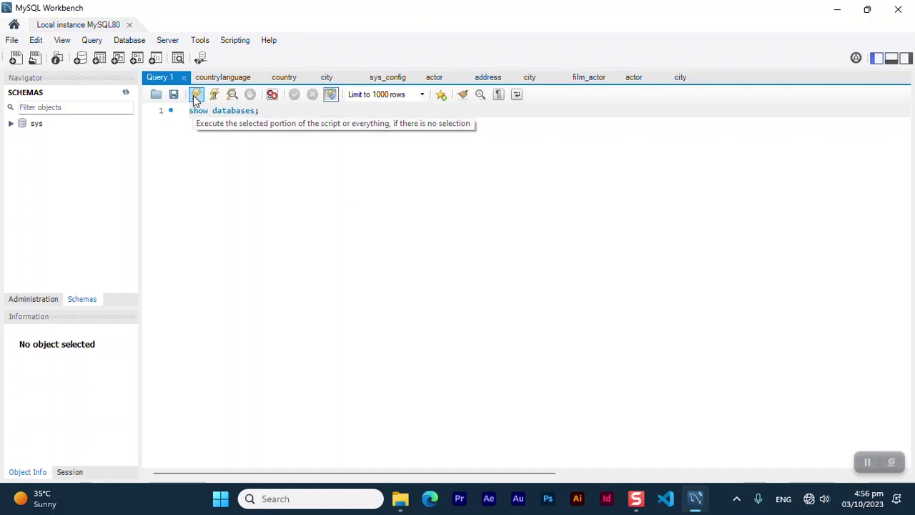
click(195, 101)
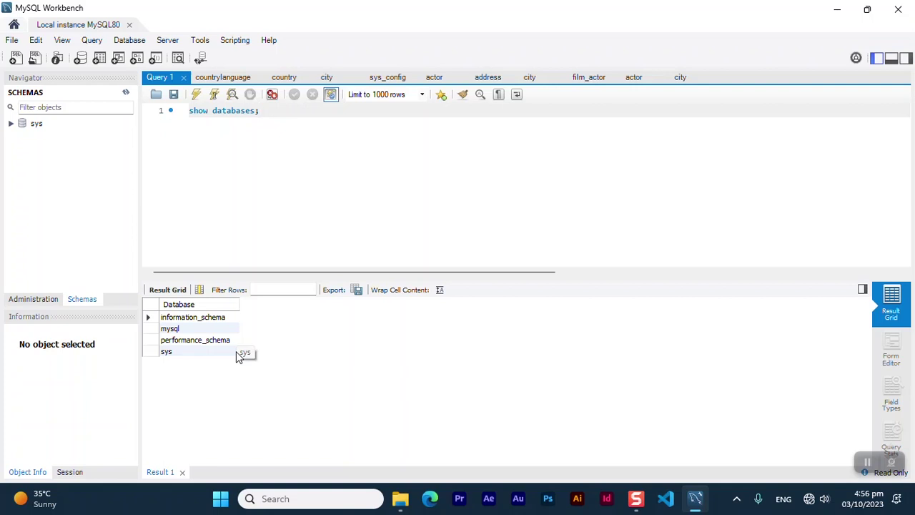
click(898, 9)
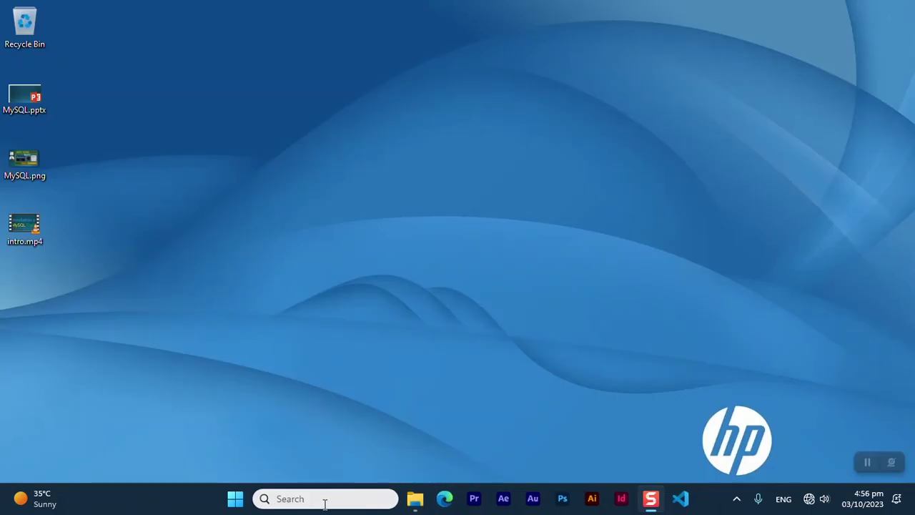
Launch MySQL Installer - Community by searching 'inst' and select the MySQL Server 8.0.34 row
click(325, 501)
text(inst)
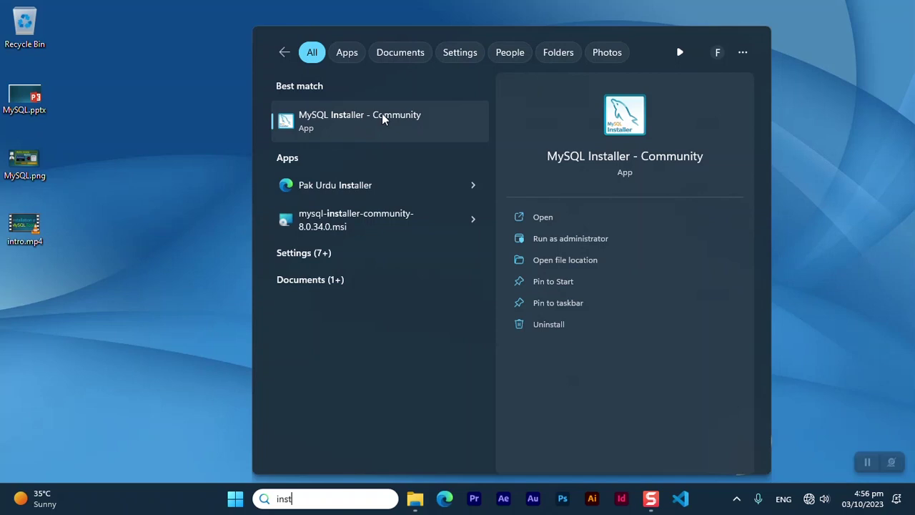
click(370, 121)
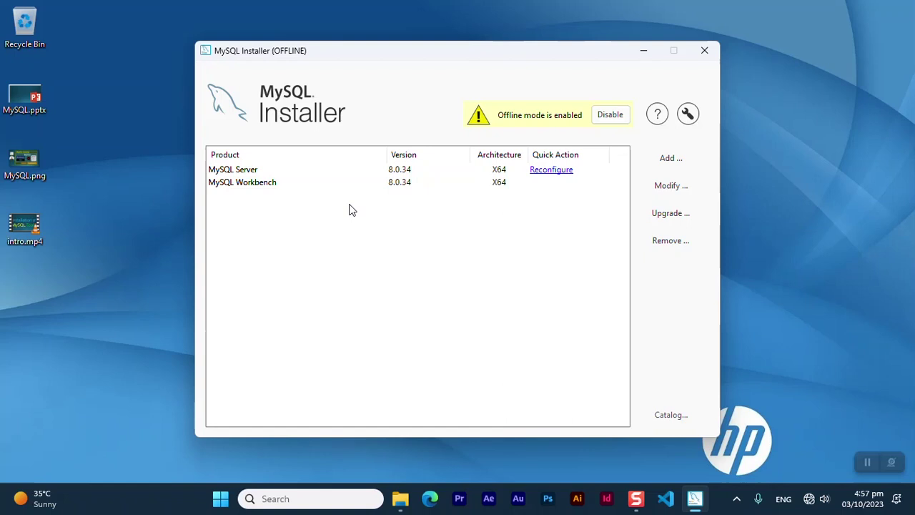
click(244, 173)
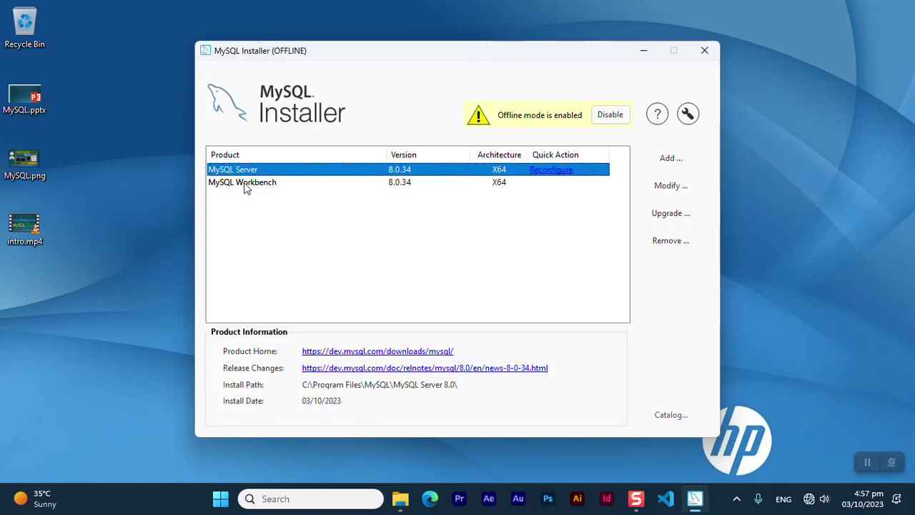
View MySQL Workbench's product information and install path, clear the selection, and choose Add
click(244, 183)
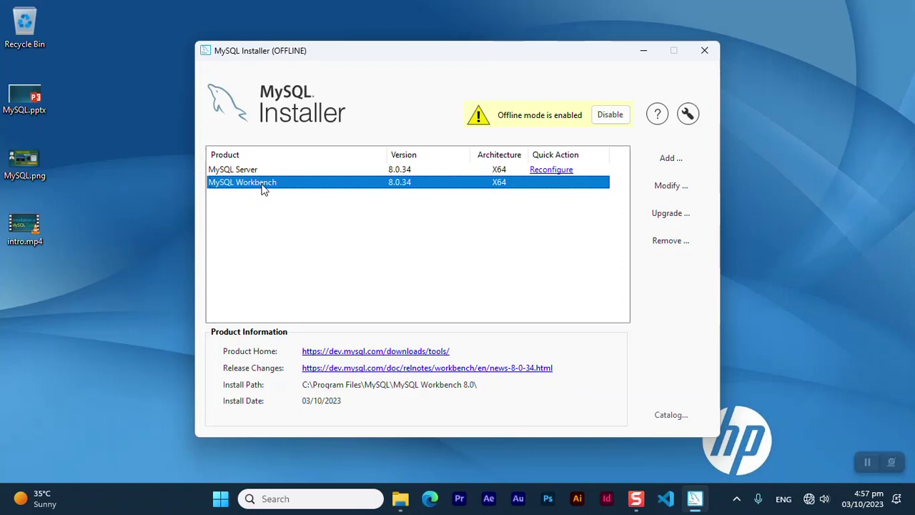
click(306, 234)
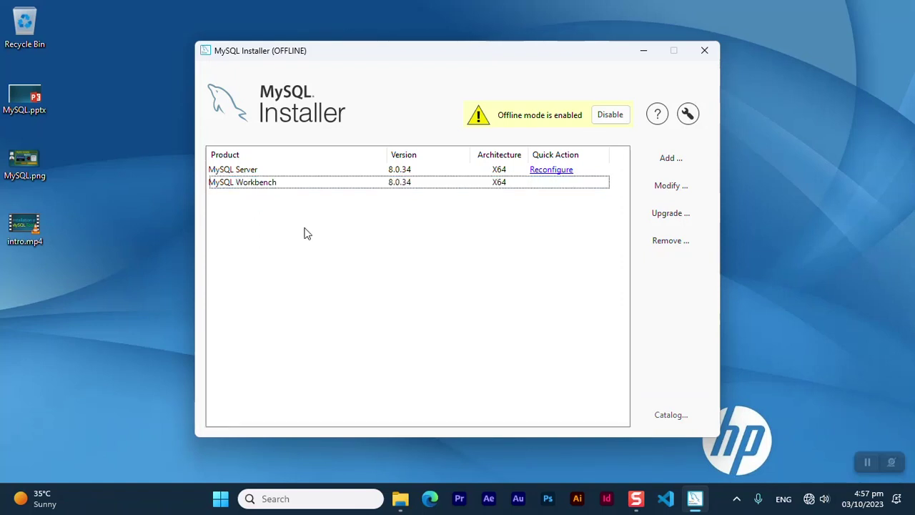
click(680, 164)
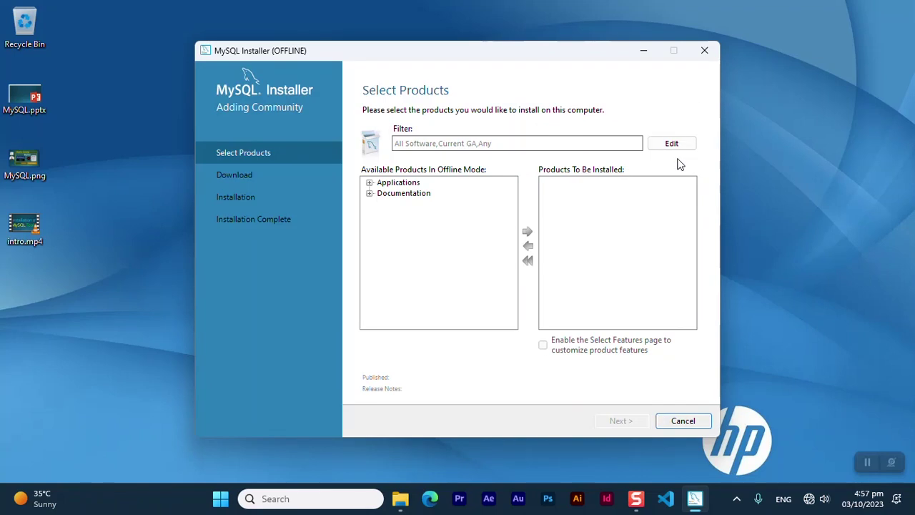
Add MySQL Shell 8.0.34 and MySQL Router 8.0.34 (X64) from Applications to the install list
click(369, 183)
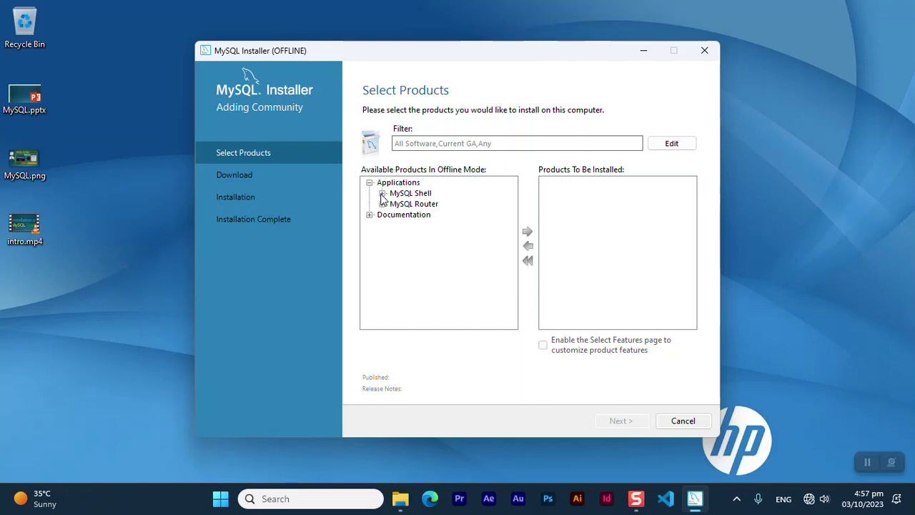
click(383, 193)
click(395, 204)
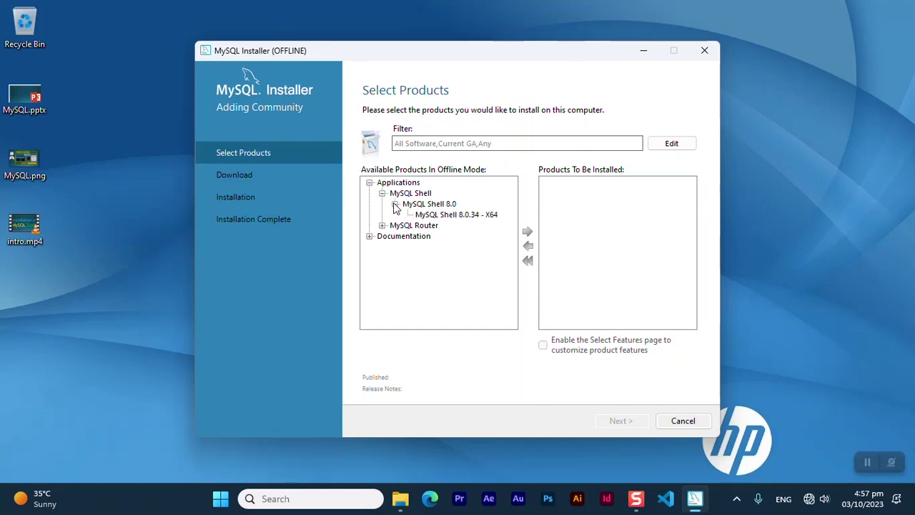
click(457, 215)
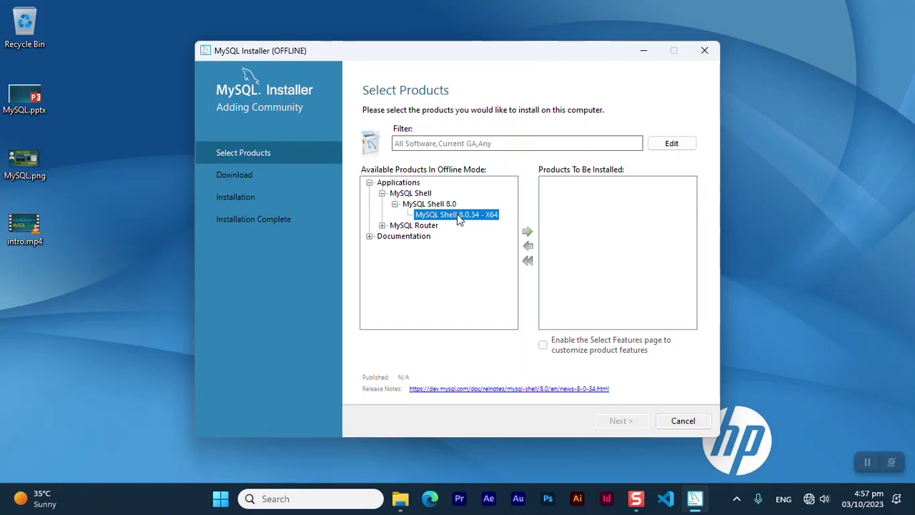
click(528, 232)
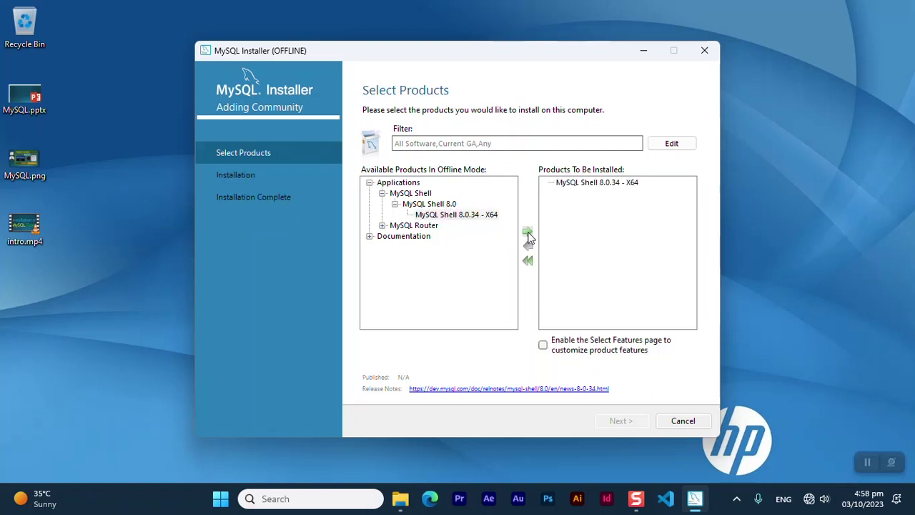
click(382, 225)
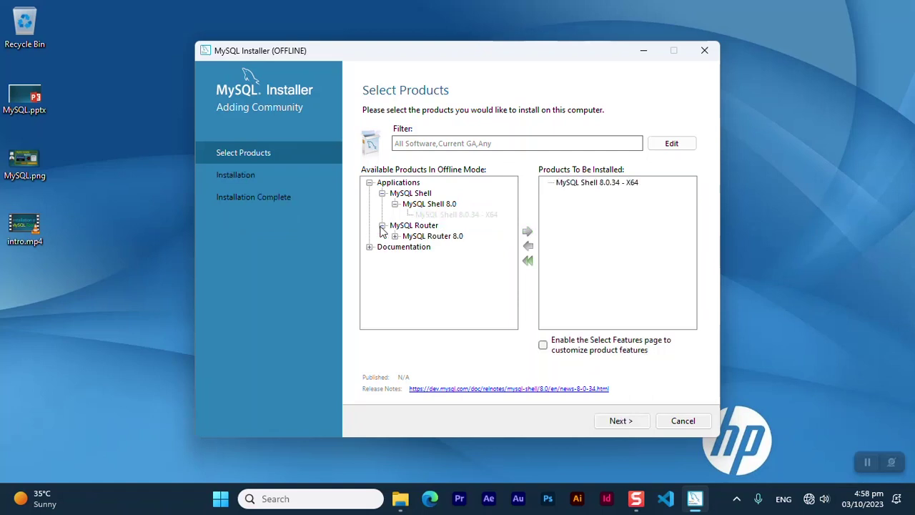
click(395, 236)
click(450, 246)
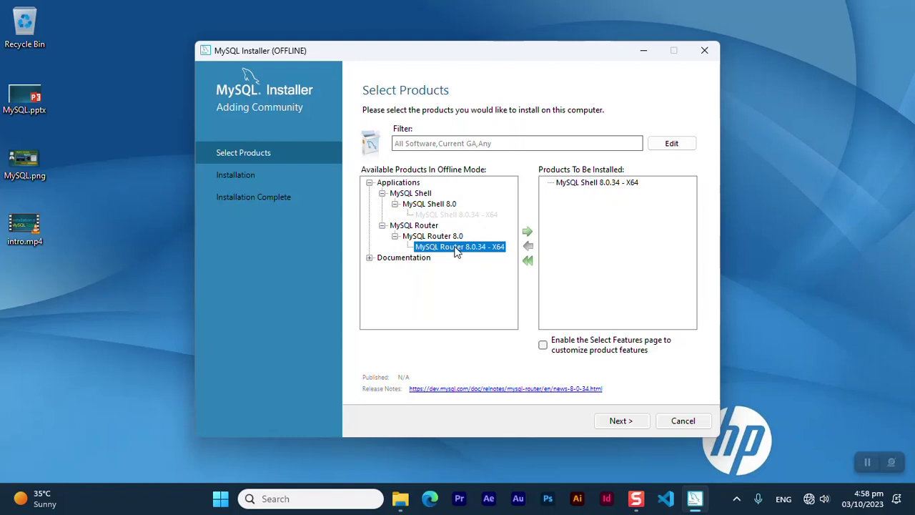
click(528, 231)
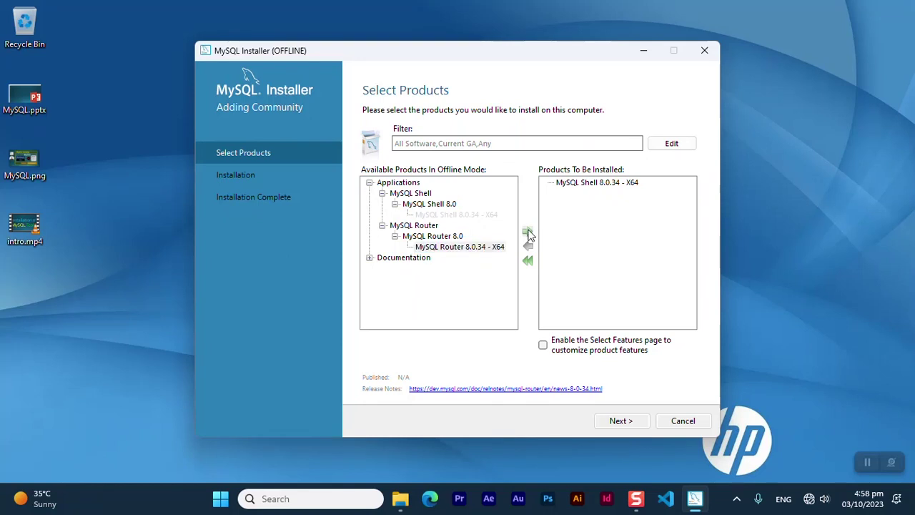
Add MySQL Documentation and Samples and Examples 8.0.34, then proceed to the installation summary
click(369, 258)
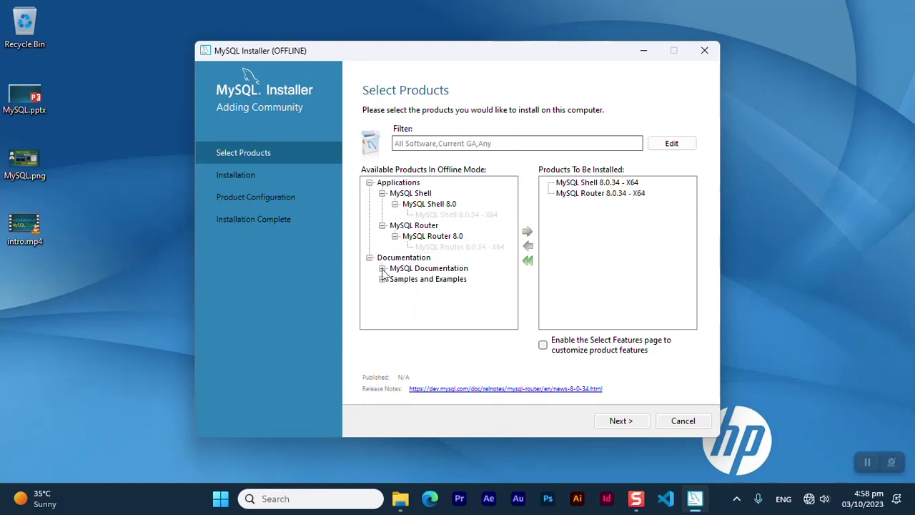
click(382, 269)
click(395, 279)
click(458, 290)
click(528, 233)
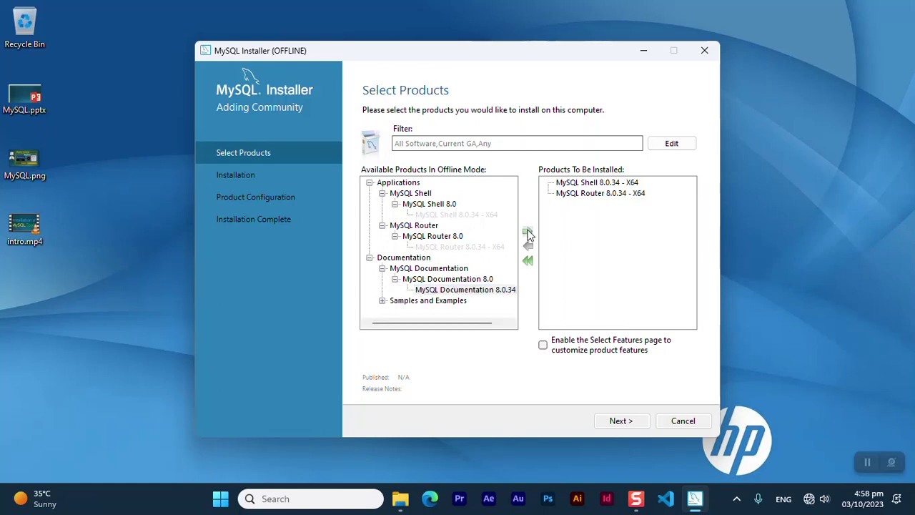
click(384, 301)
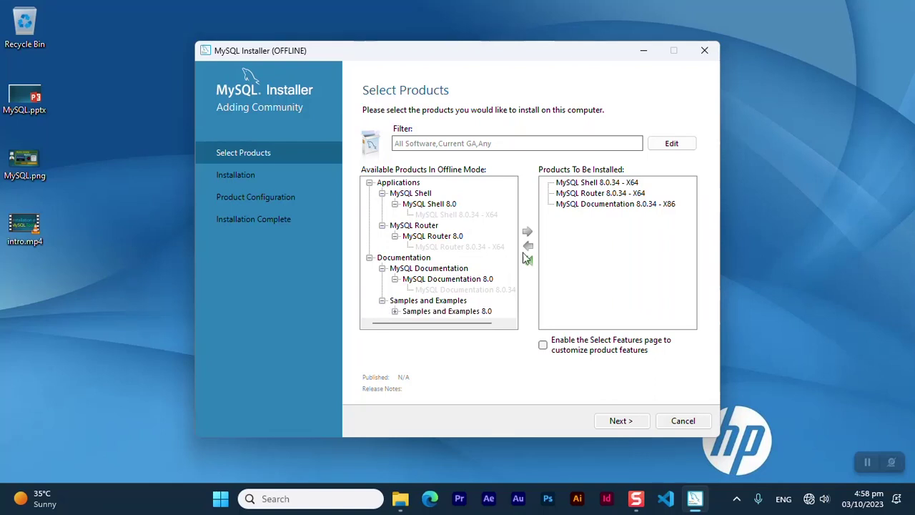
click(396, 312)
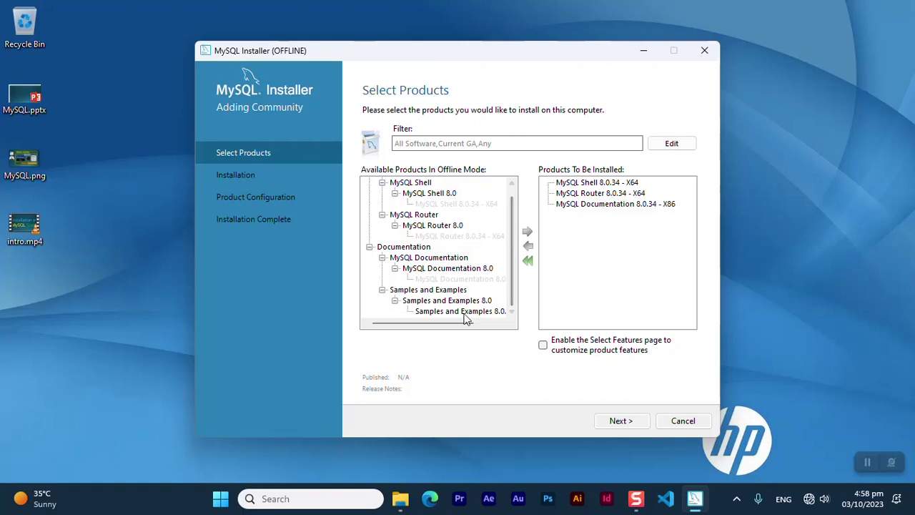
click(458, 313)
click(529, 232)
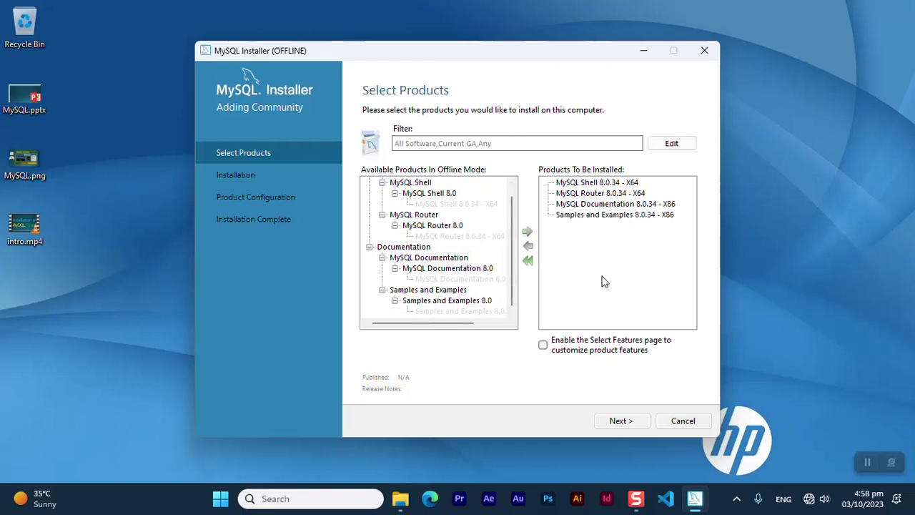
click(620, 421)
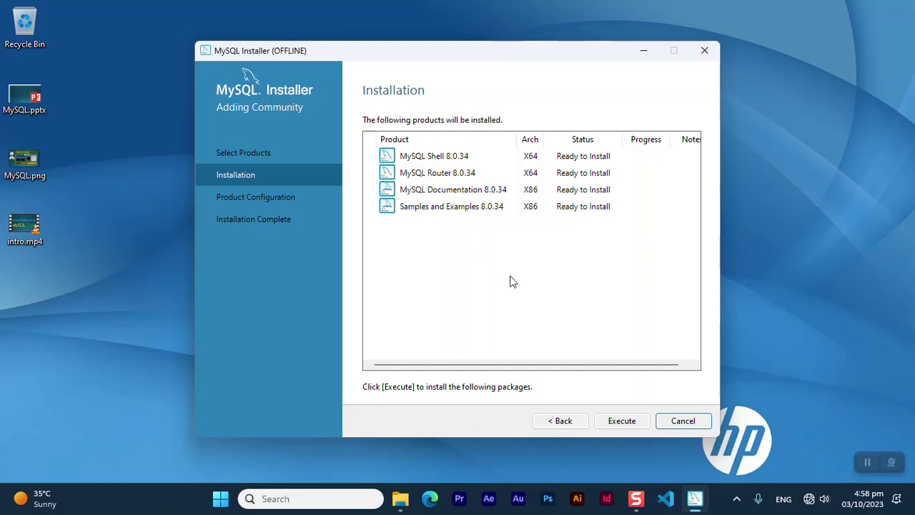
Install MySQL Shell, Router, Documentation and Samples 8.0.34, then continue to Product Configuration
click(621, 422)
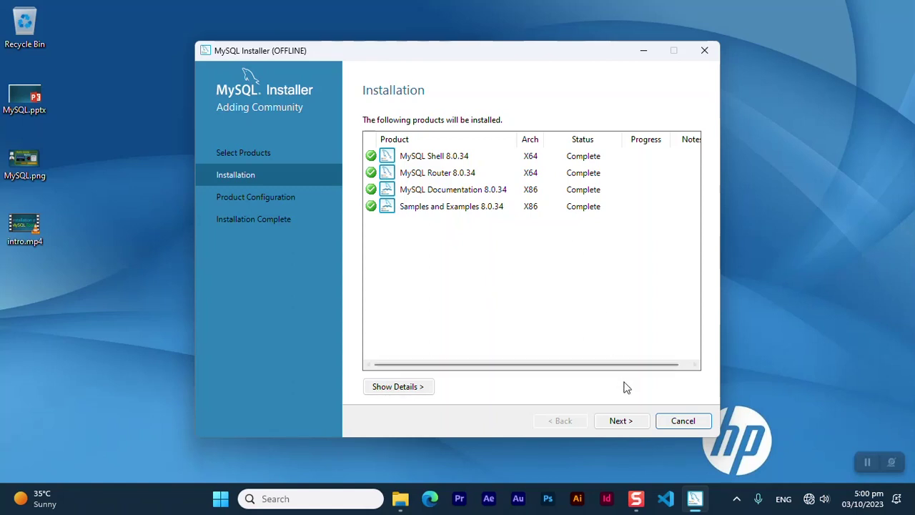
click(621, 421)
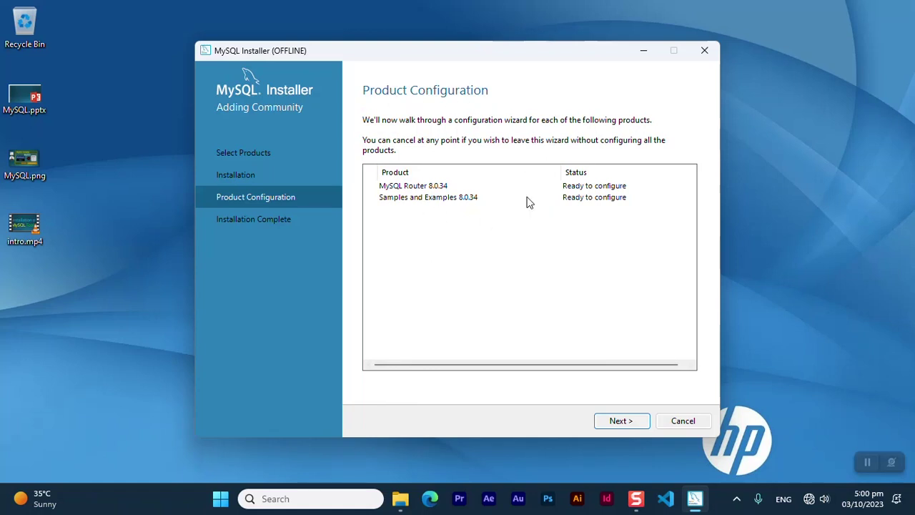
Finish the MySQL Router 8.0.34 setup without bootstrapping and continue to the sample schemas' Connect To Server step
click(620, 423)
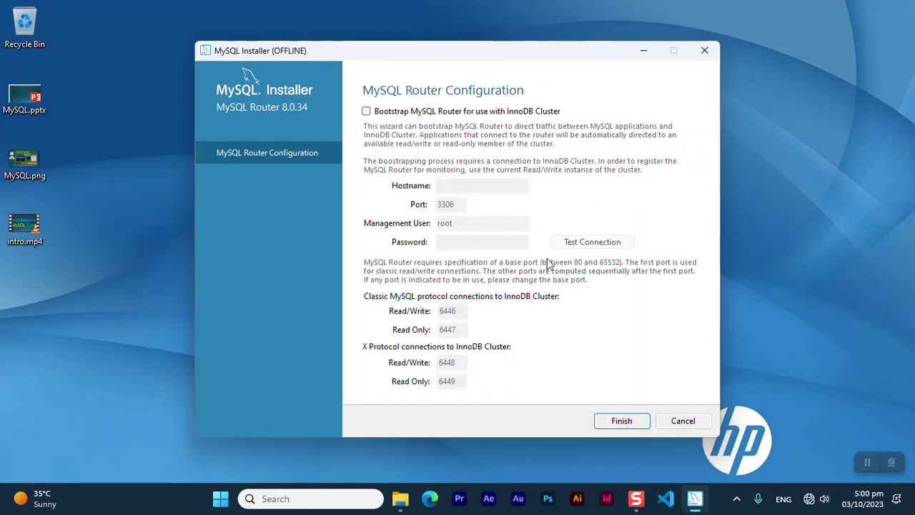
click(617, 425)
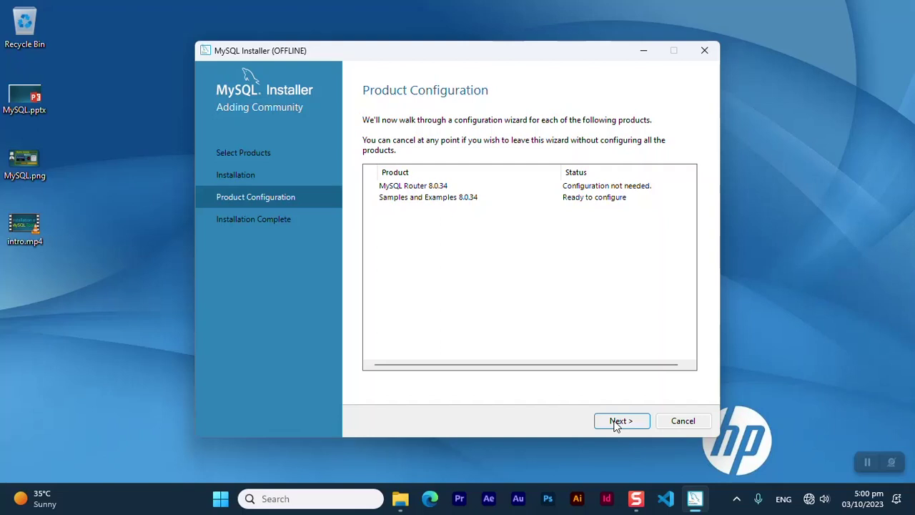
click(620, 420)
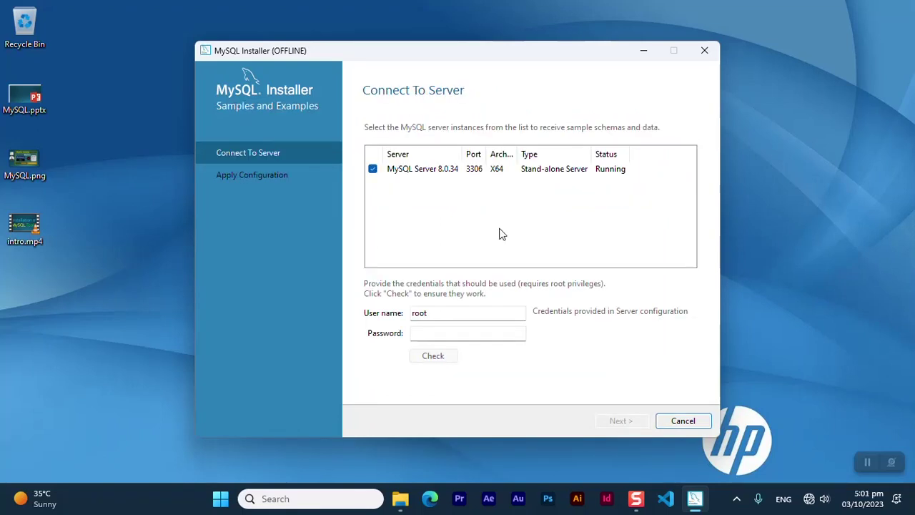
Enter the root account password and check the connection to MySQL Server 8.0.34
click(459, 334)
text(root)
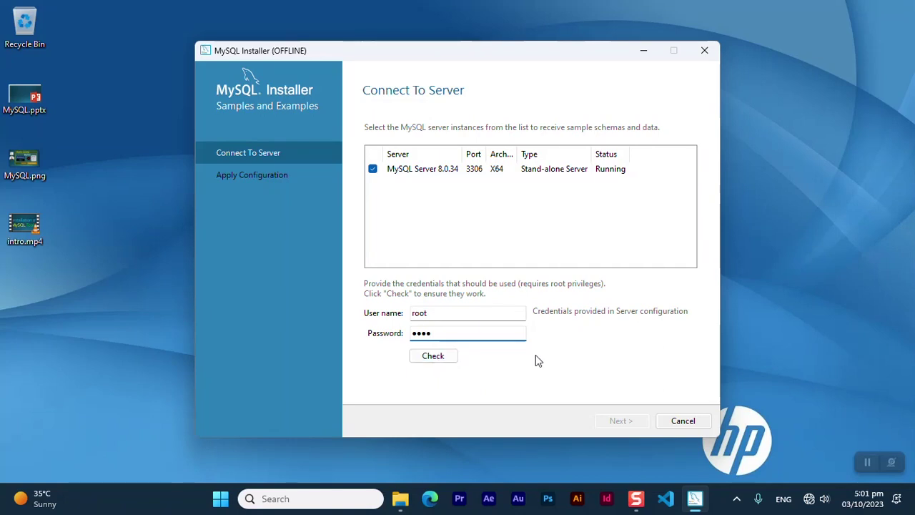
click(436, 356)
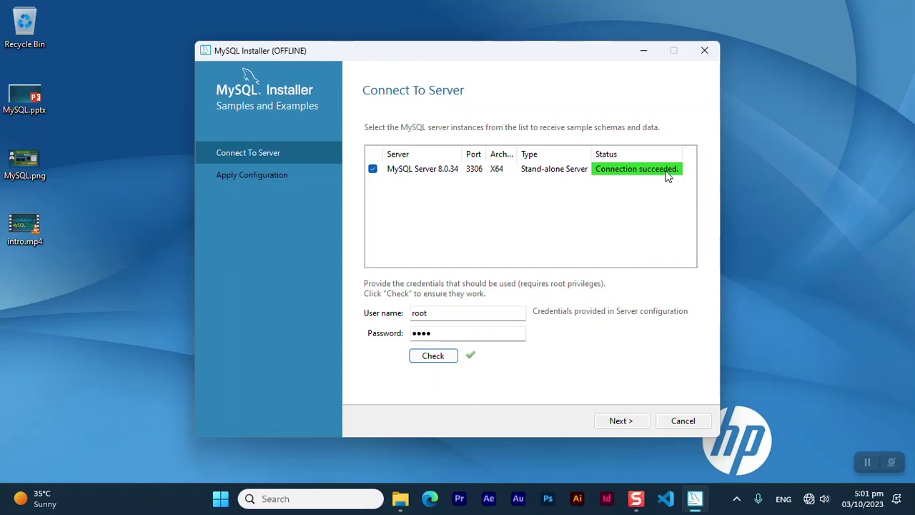
Execute the Samples and Examples 8.0.34 configuration and continue to Installation Complete
click(619, 422)
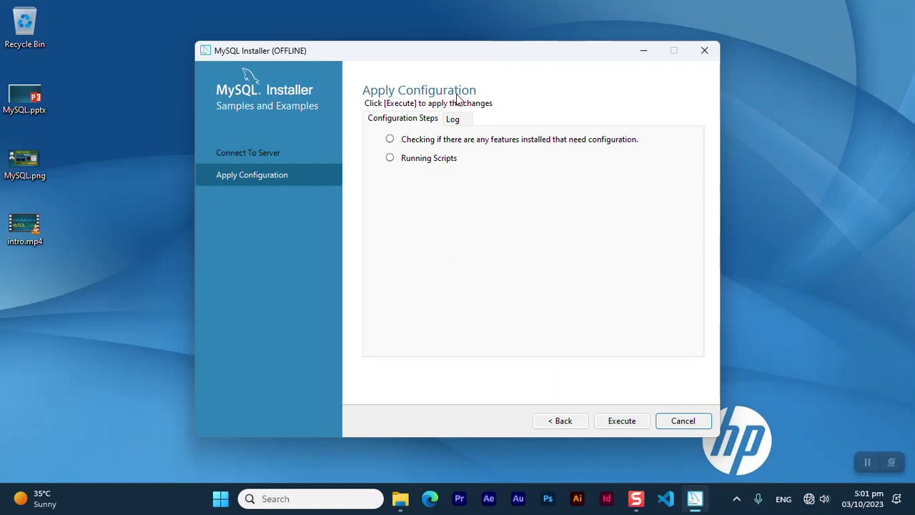
click(619, 423)
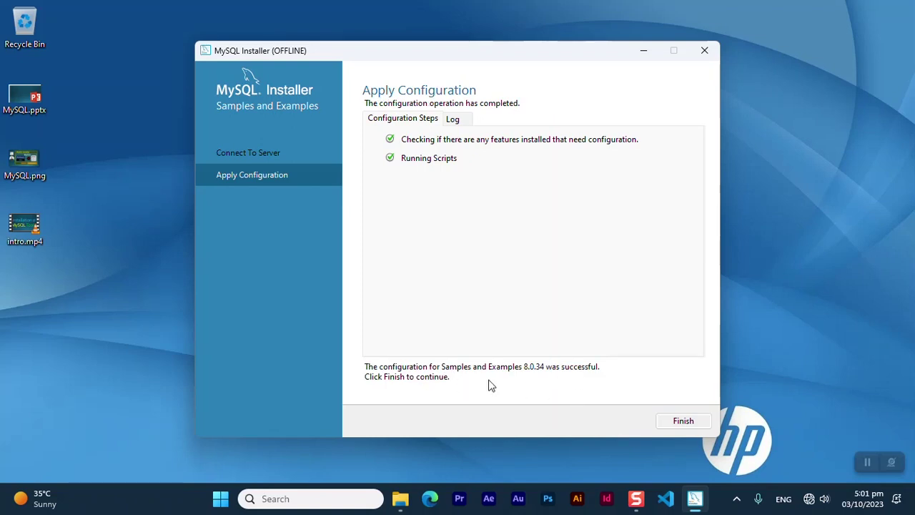
click(673, 422)
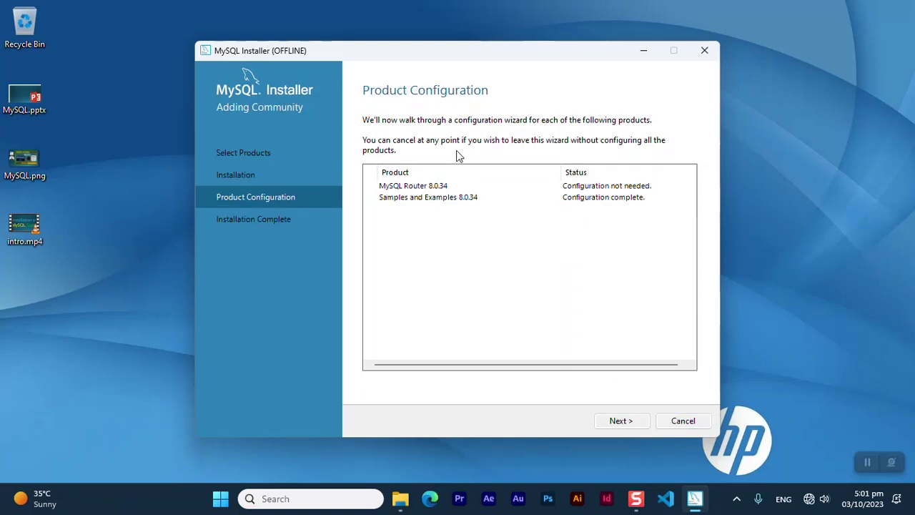
click(615, 423)
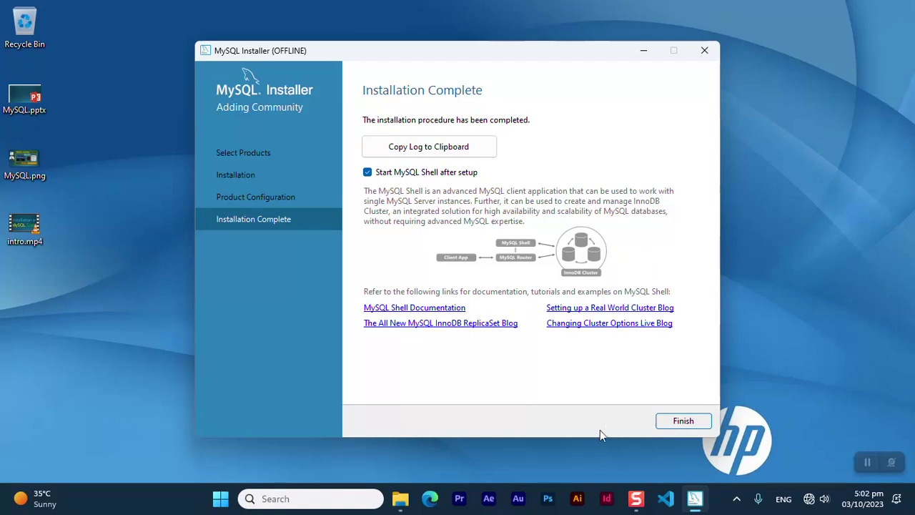
Finish the installation, close the MySQL Shell console that launched, and exit MySQL Installer
click(680, 422)
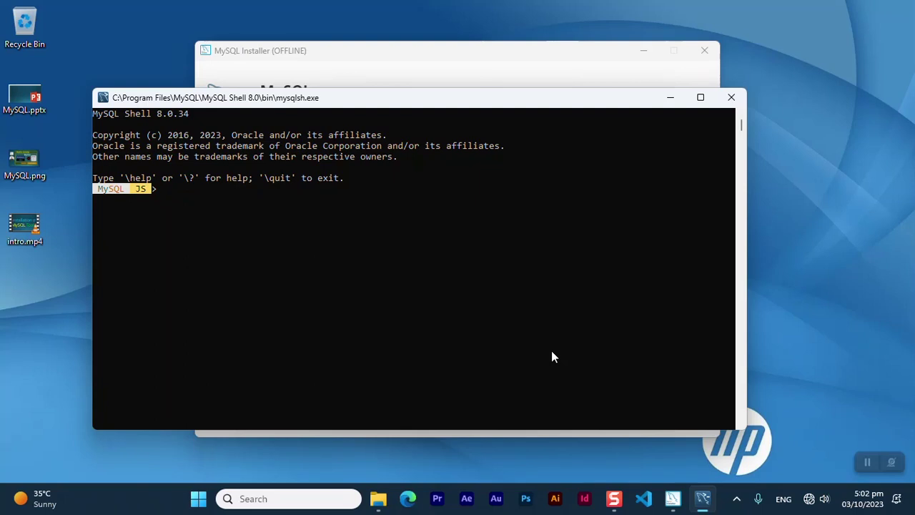
click(733, 97)
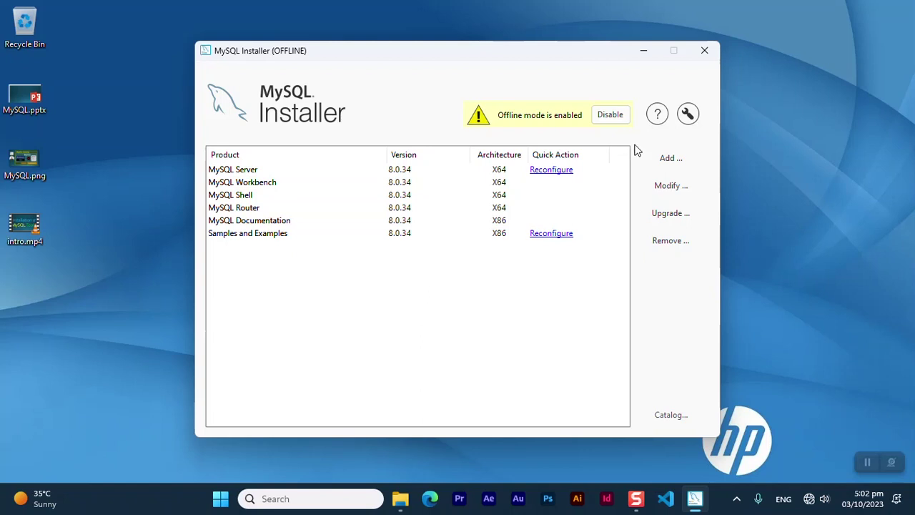
click(701, 58)
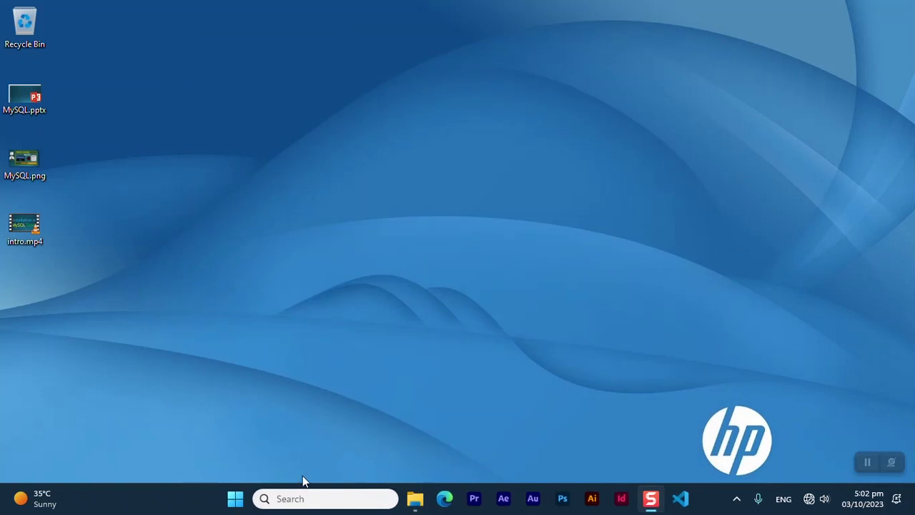
Launch MySQL Workbench 8.0 CE from Start search and connect to Local instance MySQL80 as root
click(290, 499)
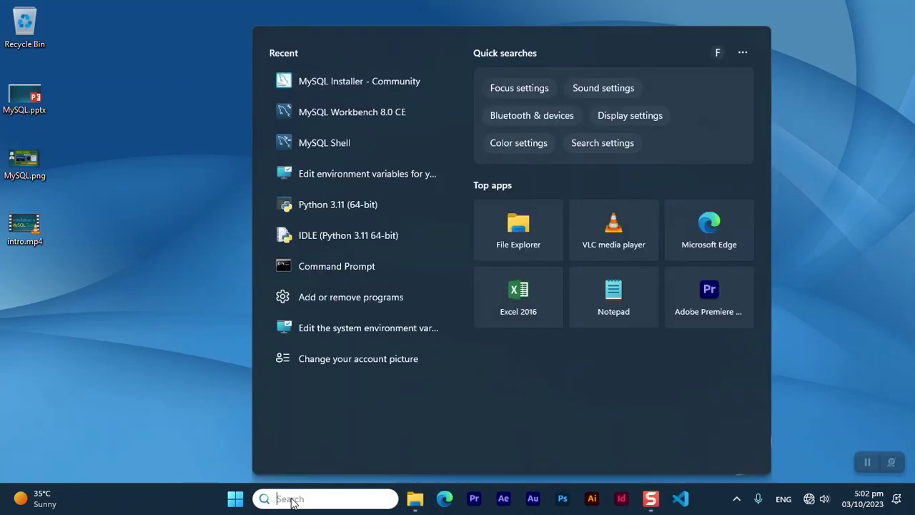
text(w)
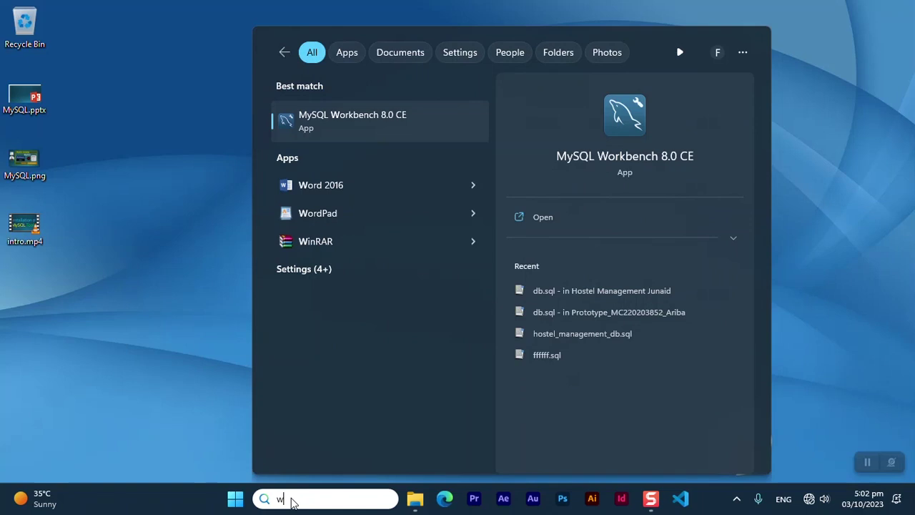
click(359, 114)
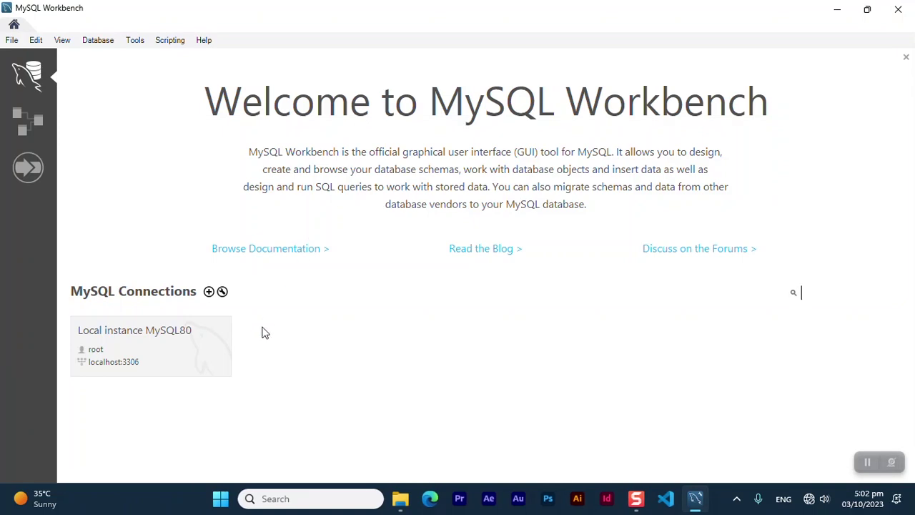
click(150, 337)
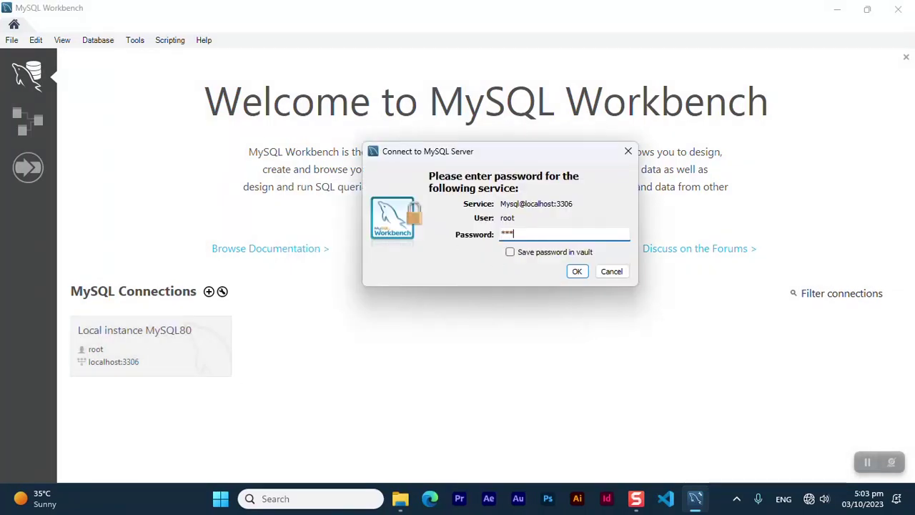
click(577, 272)
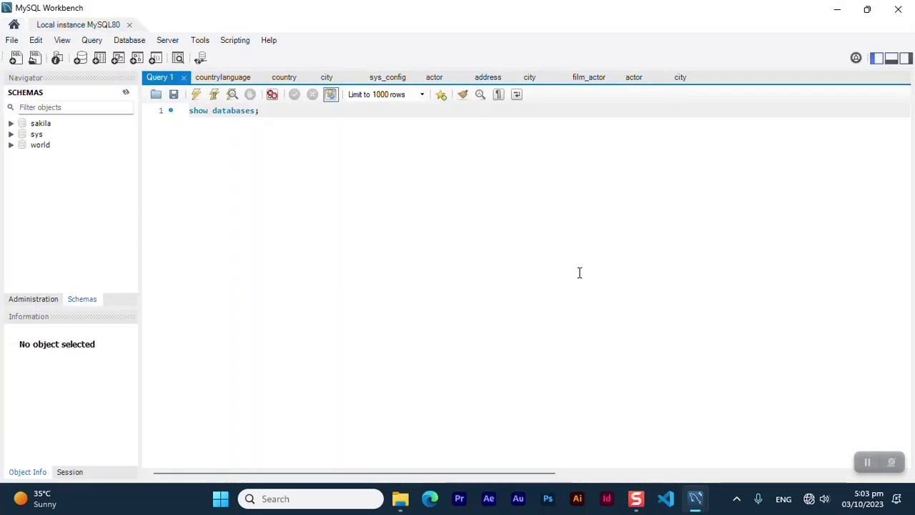
Browse all rows of the world schema's city table
click(12, 145)
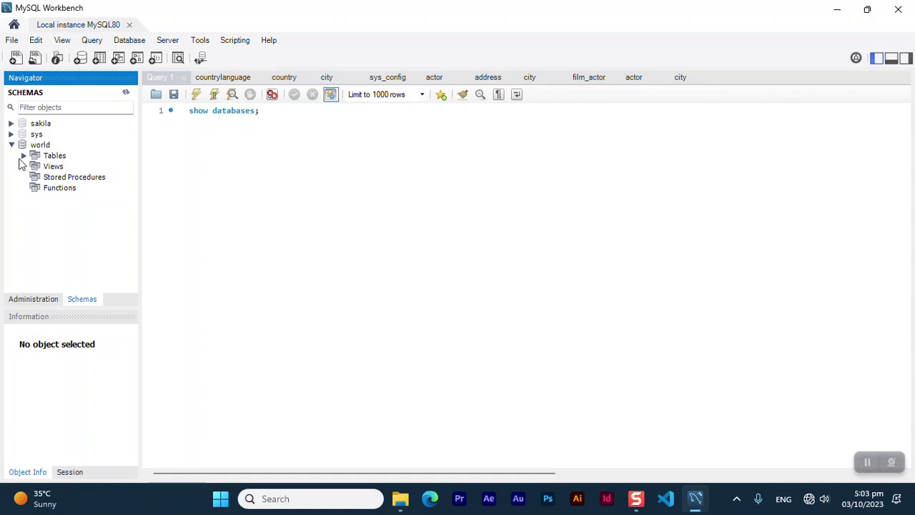
click(22, 157)
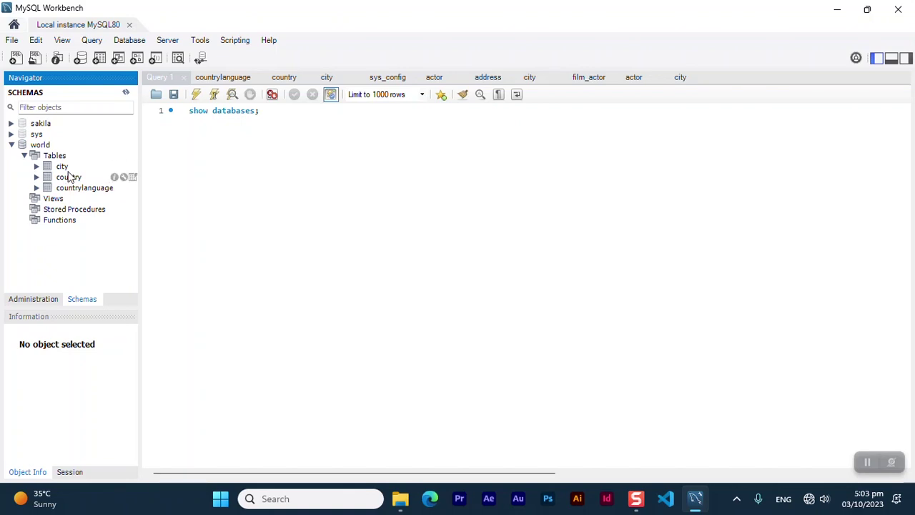
click(63, 168)
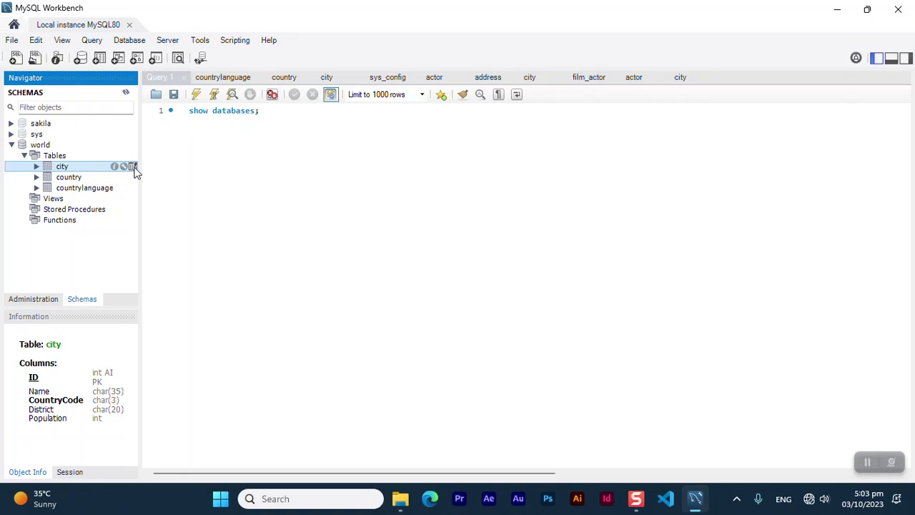
click(133, 167)
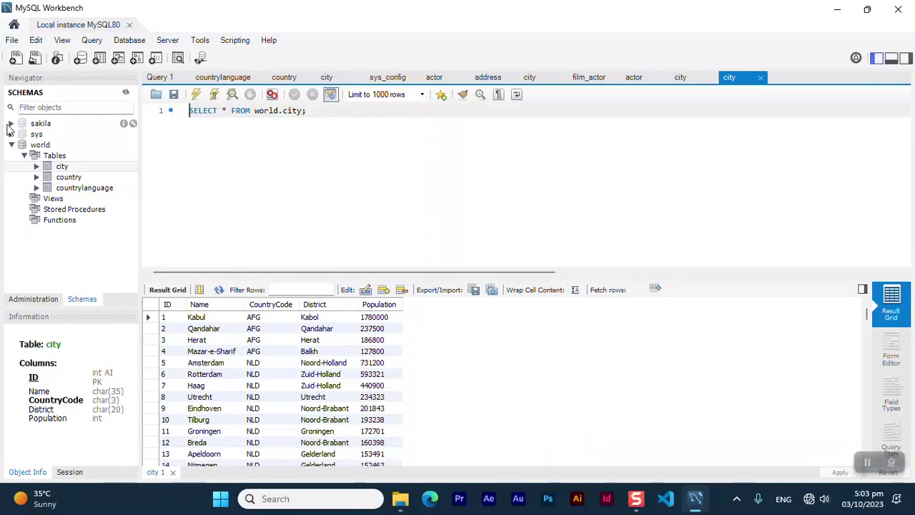
Browse all rows of sakila.actor, collapse both schemas, and close Workbench
click(11, 124)
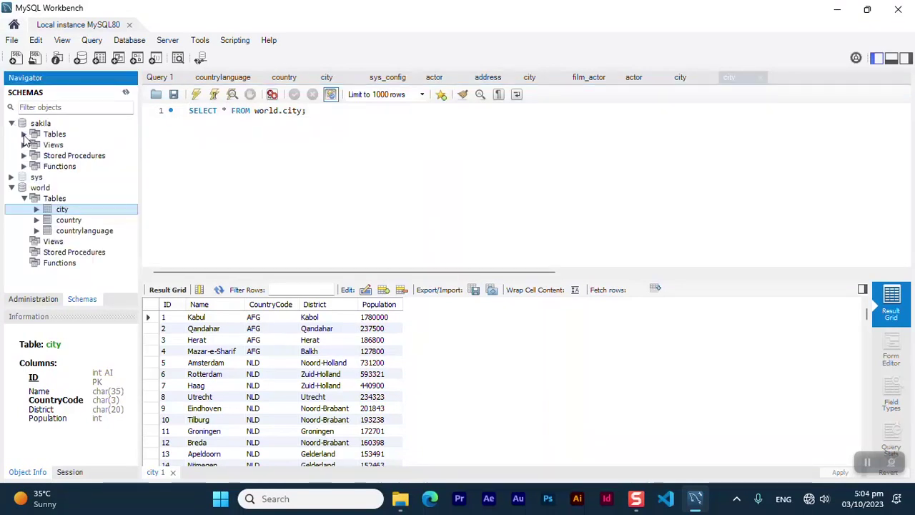
click(24, 134)
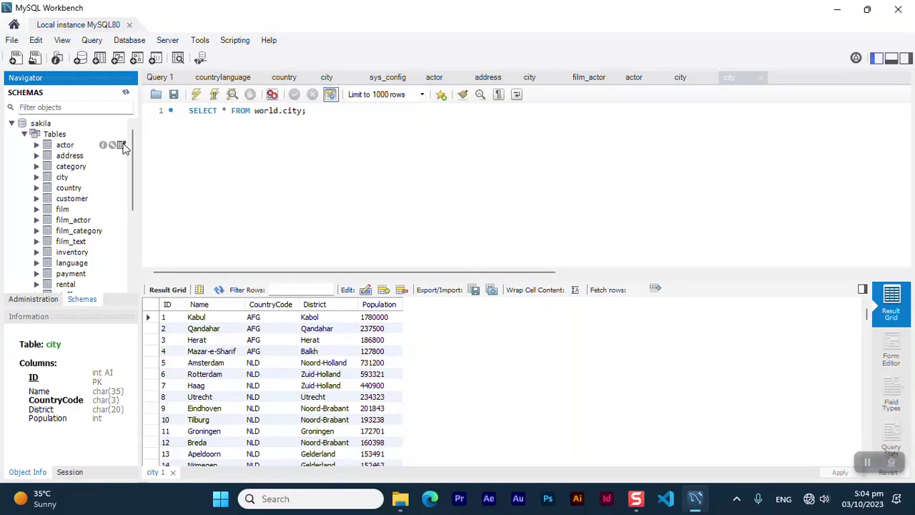
click(121, 145)
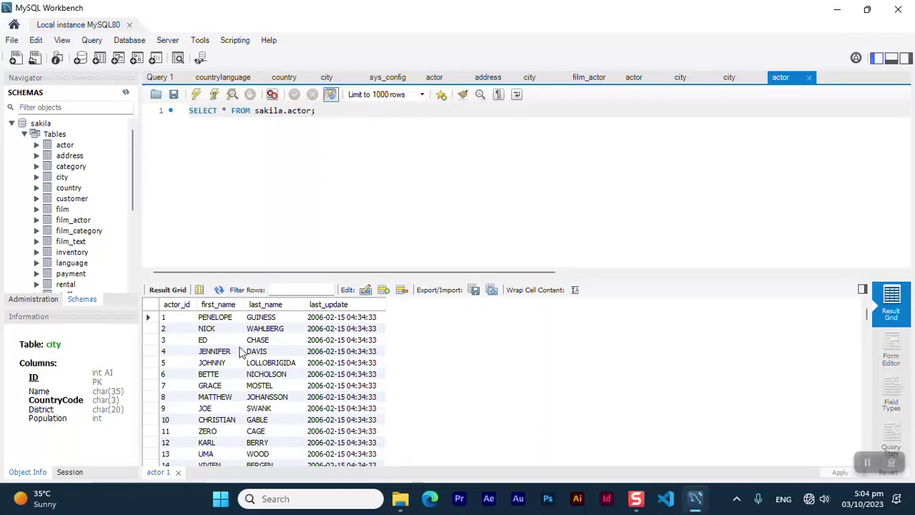
click(12, 124)
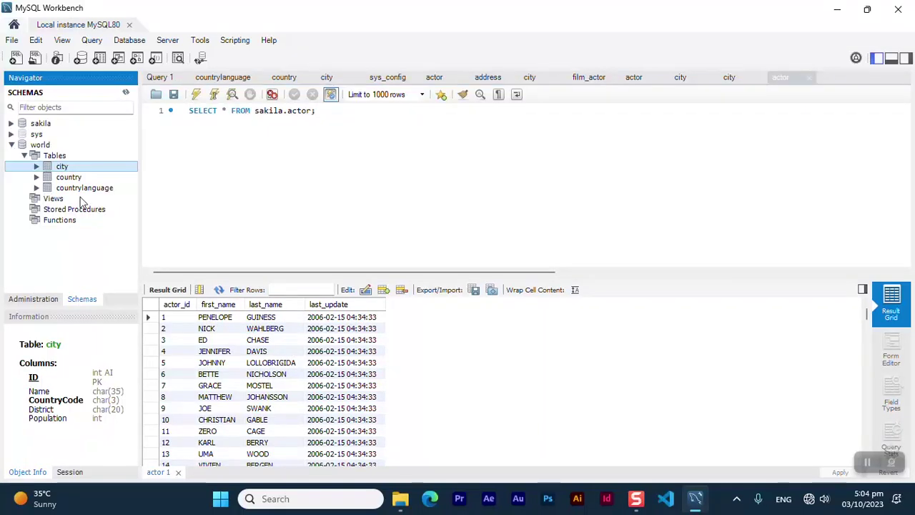
click(11, 145)
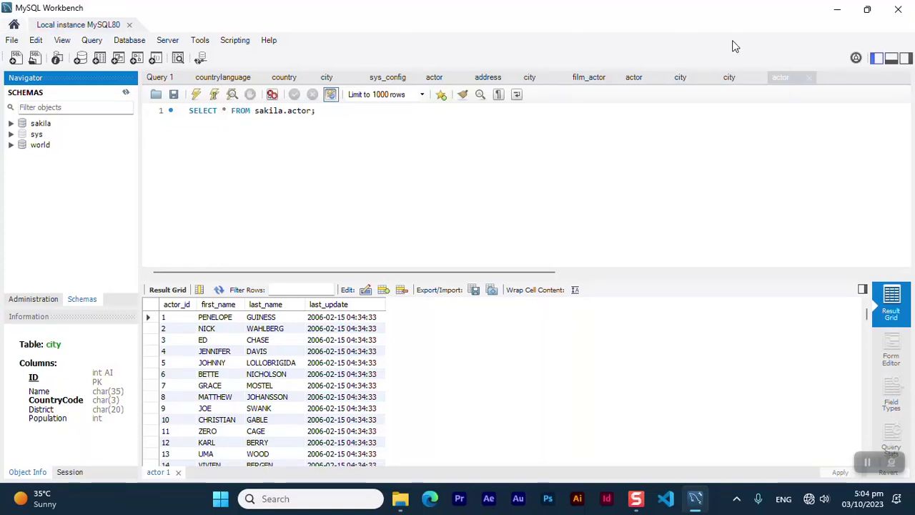
click(899, 10)
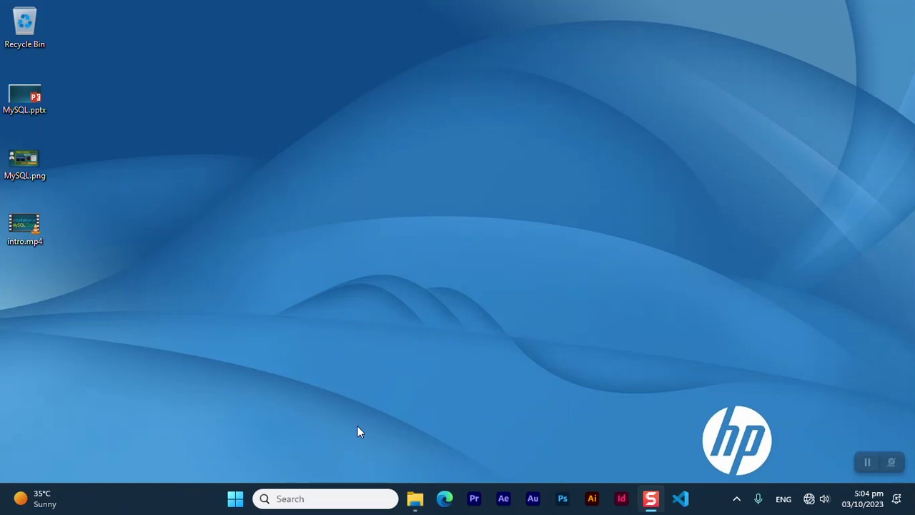
Launch MySQL Shell from a Start search for 'shell' and switch it to SQL mode
click(321, 499)
text(she)
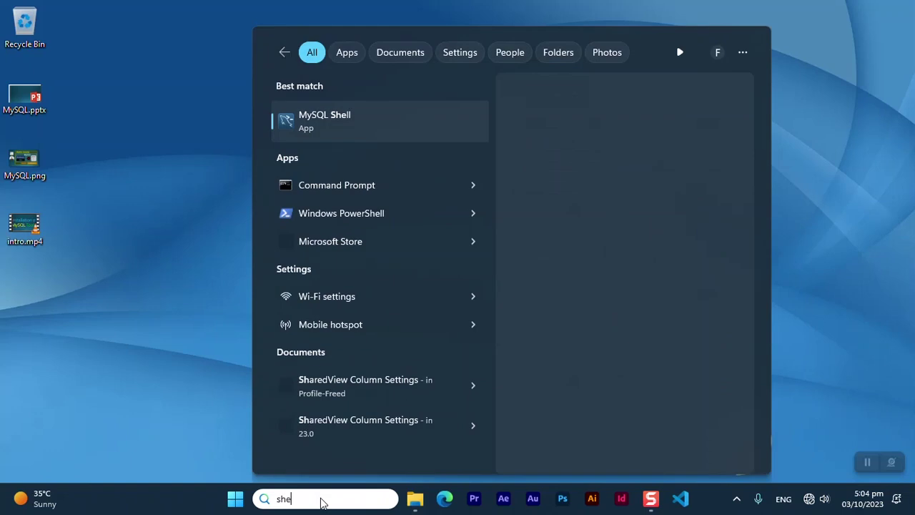
text(ll)
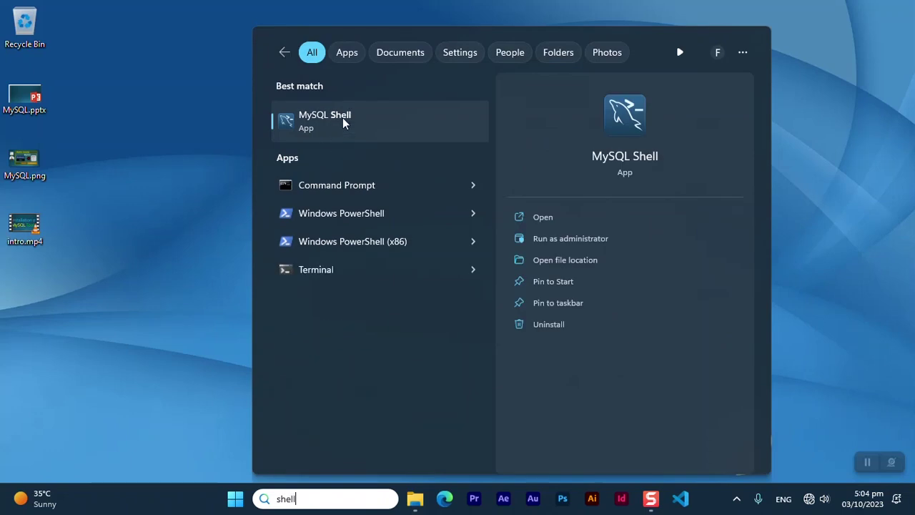
click(342, 120)
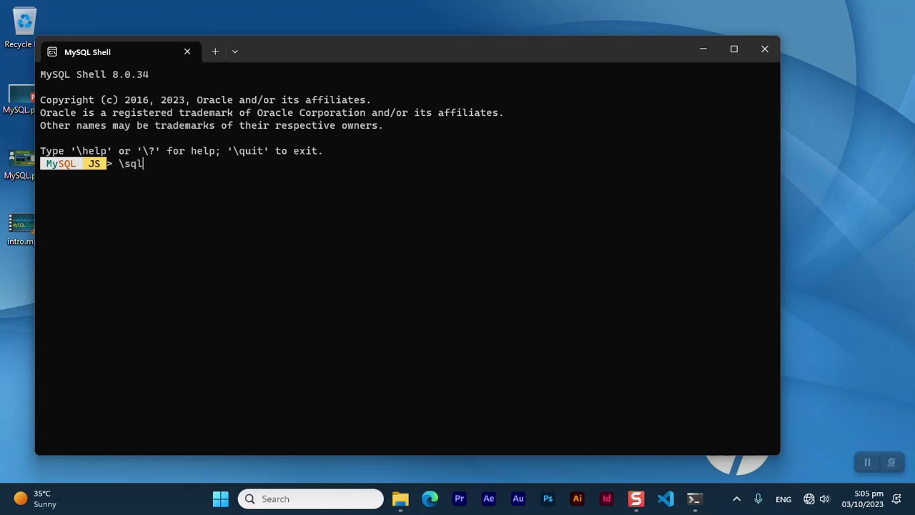
key(Return)
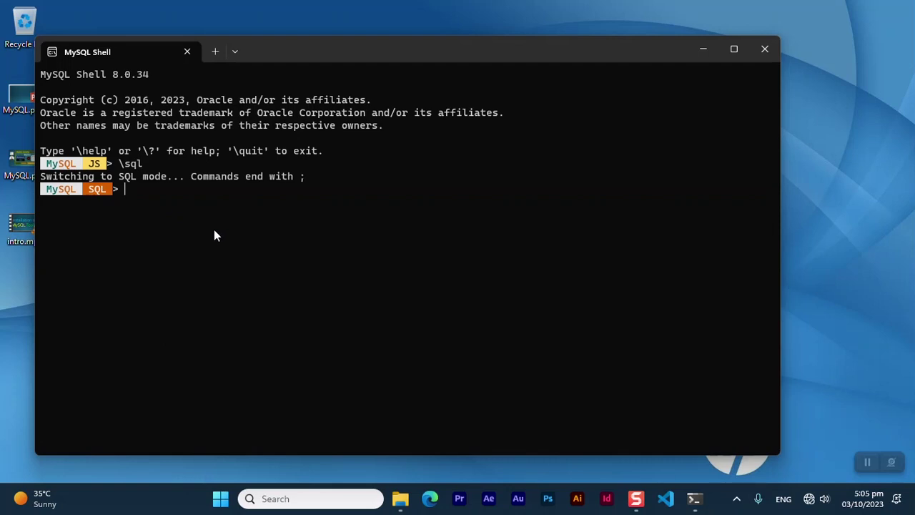
Connect as root@localhost:3306 with the account password, declining to save it
text(\connect root@loca)
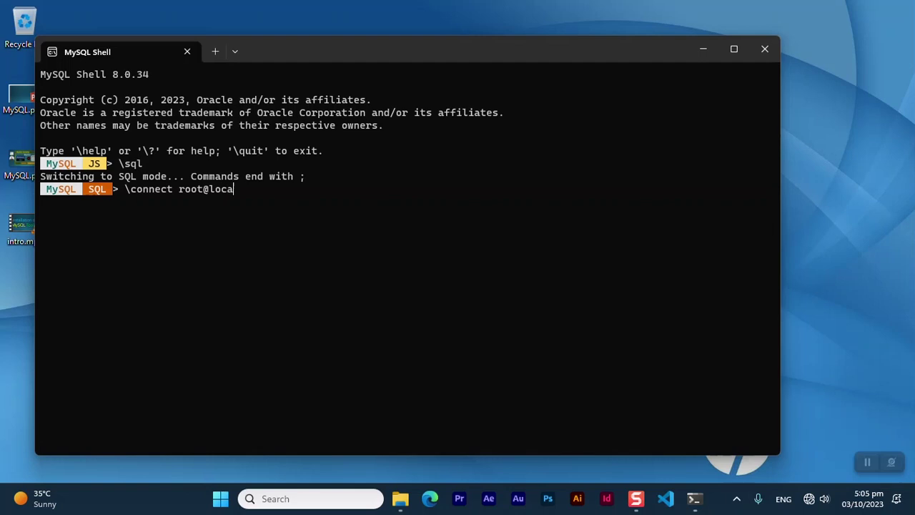
text(lhost:3306)
key(Return)
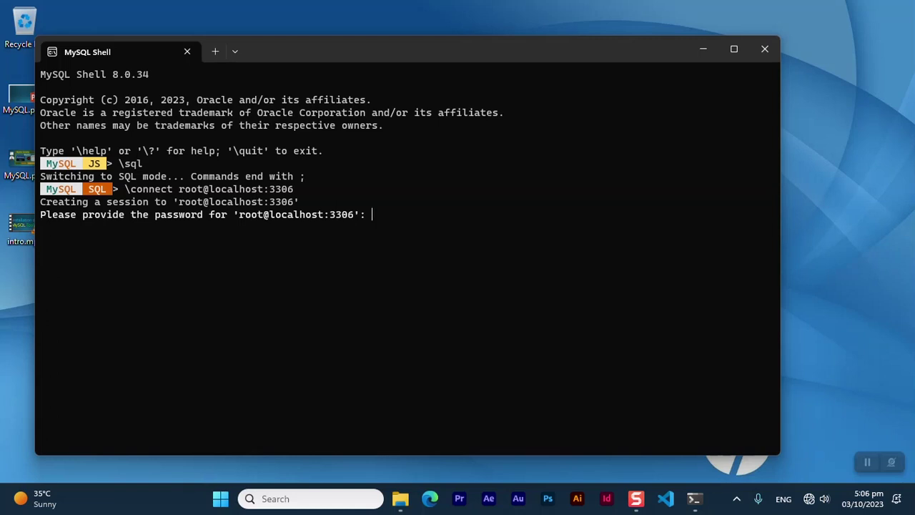
text(****)
key(Return)
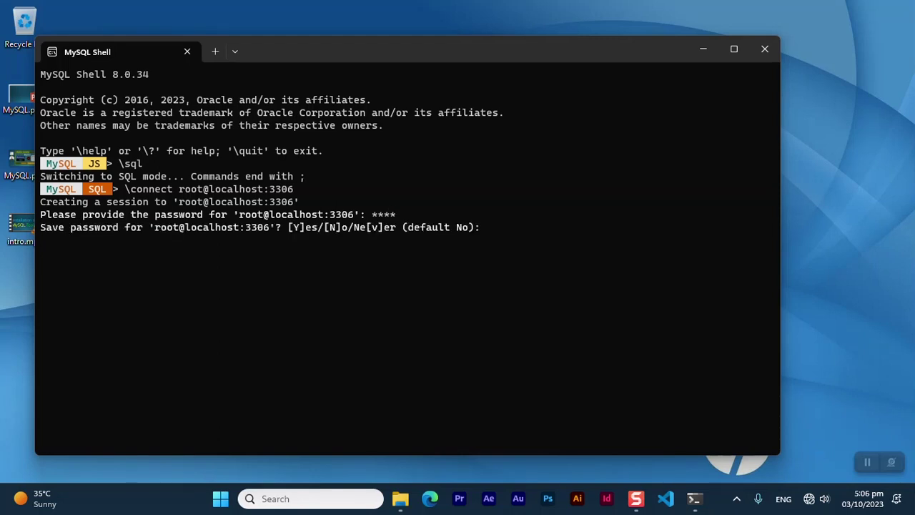
text(n)
key(Return)
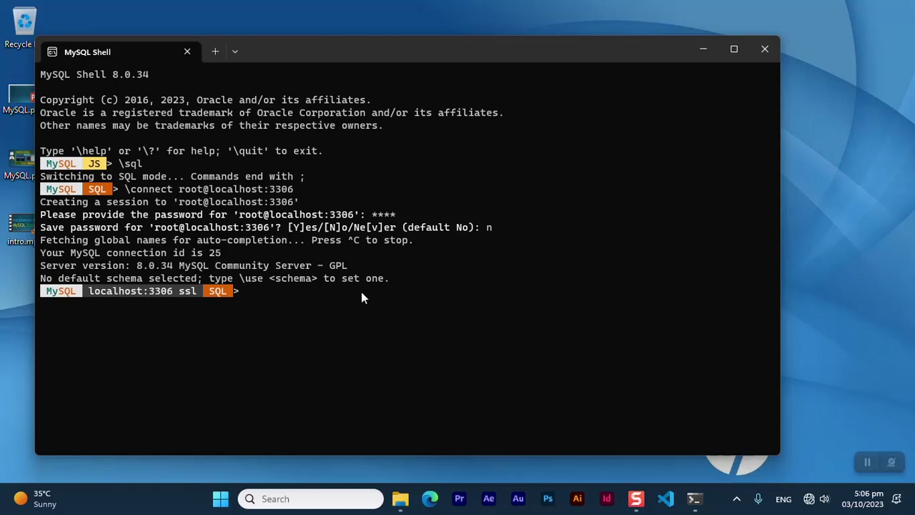
Run 'show databases;' to list the six databases, then \quit the shell
text(show databases;)
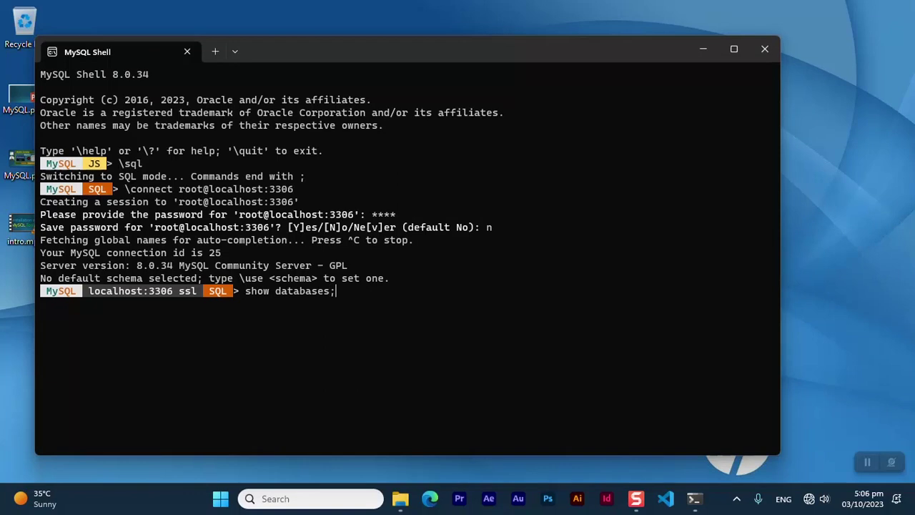
key(Return)
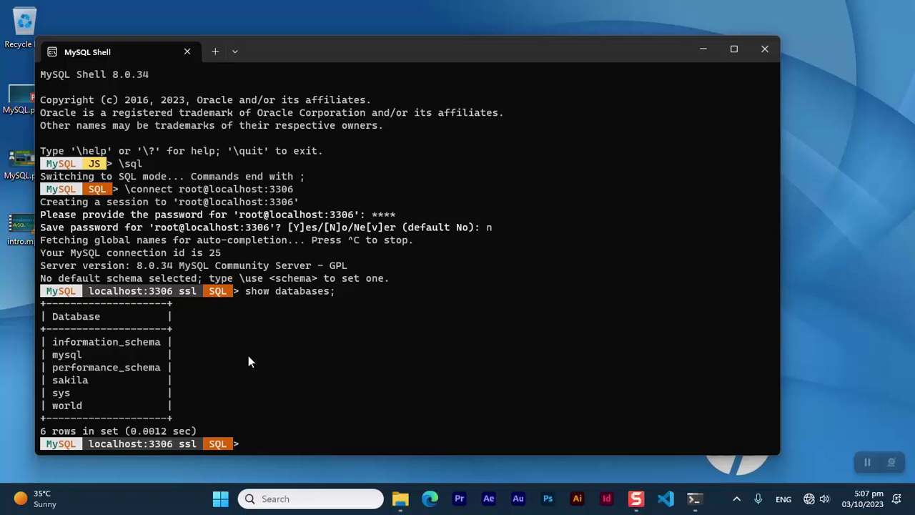
text(\quit)
key(Return)
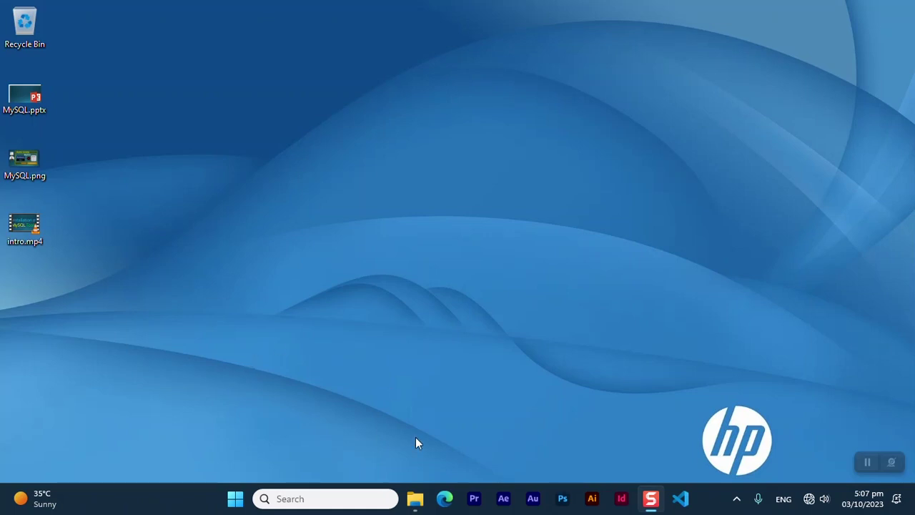
Open C:\Program Files (x86)\MySQL\MySQL Documentation 8.0 and open refman-8.0-en.a4.pdf
click(416, 499)
click(86, 331)
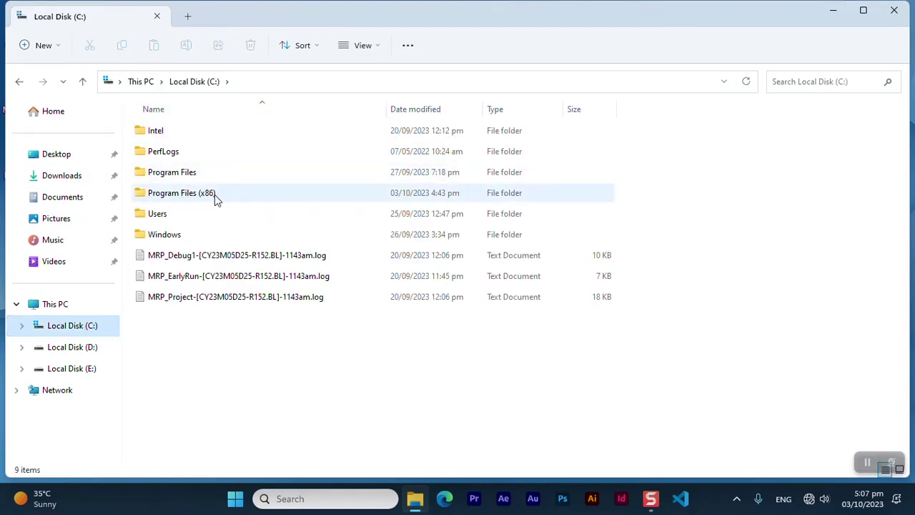
double_click(194, 200)
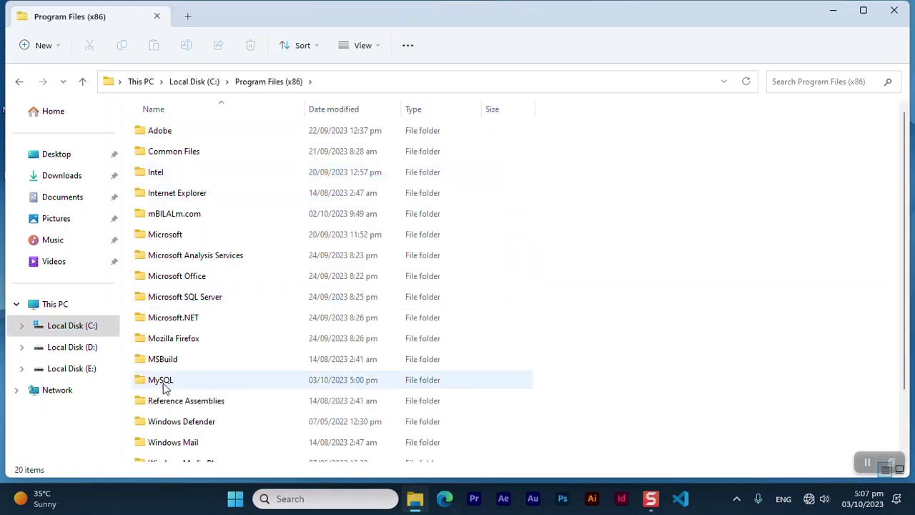
double_click(163, 387)
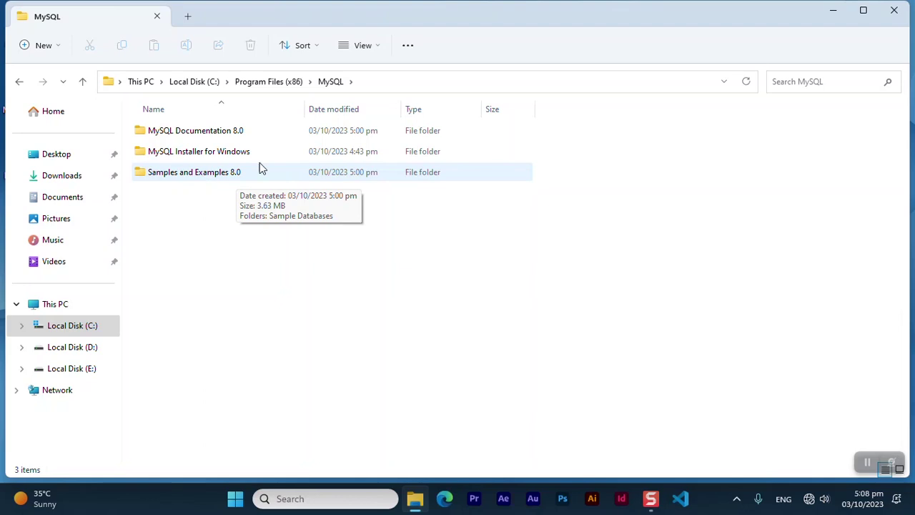
double_click(205, 131)
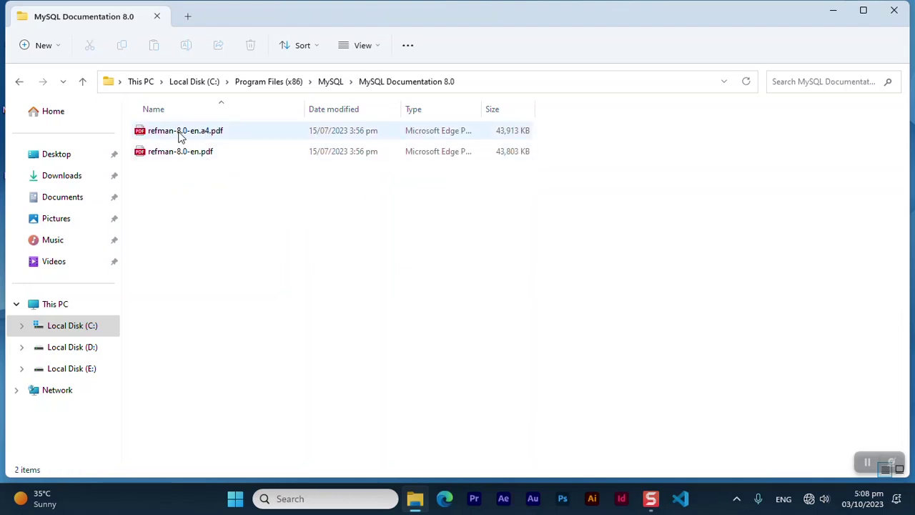
click(185, 132)
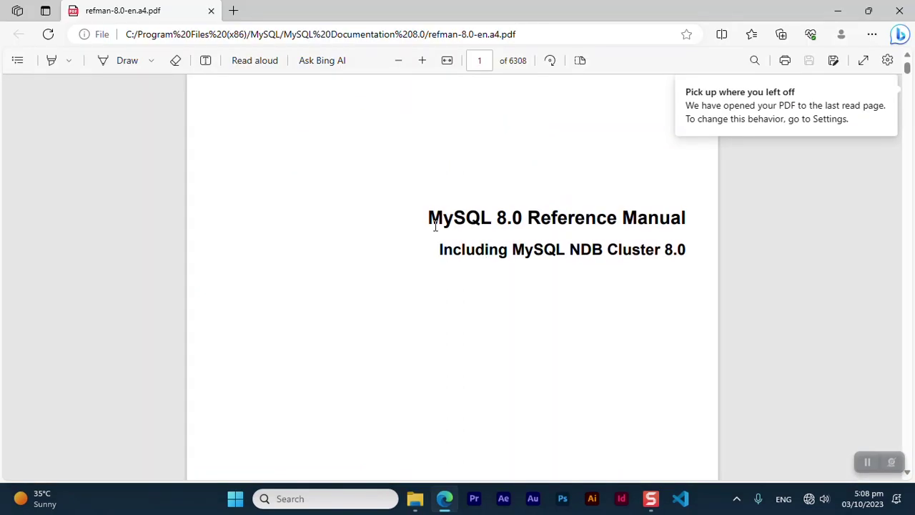
Scroll through the MySQL 8.0 Reference Manual's table of contents, then close Edge
scroll(500, 276, down, 15)
scroll(501, 275, down, 15)
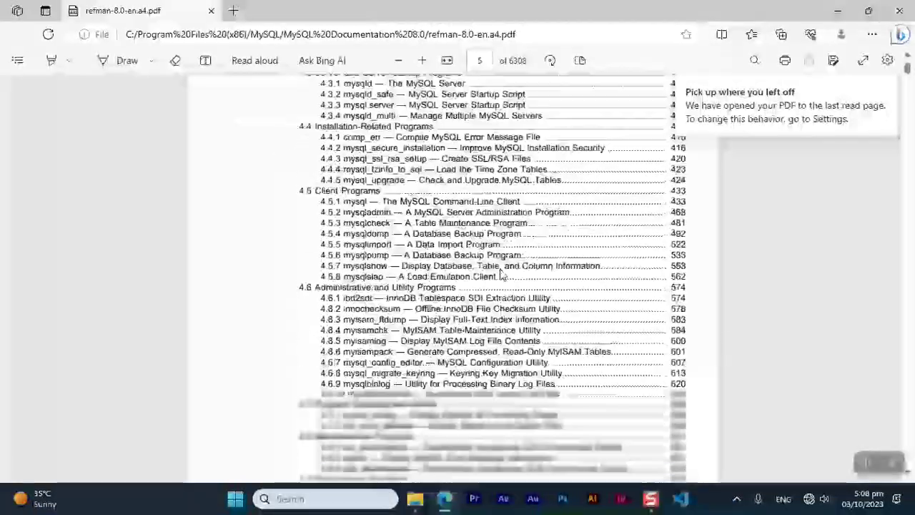
scroll(501, 276, down, 5)
click(901, 13)
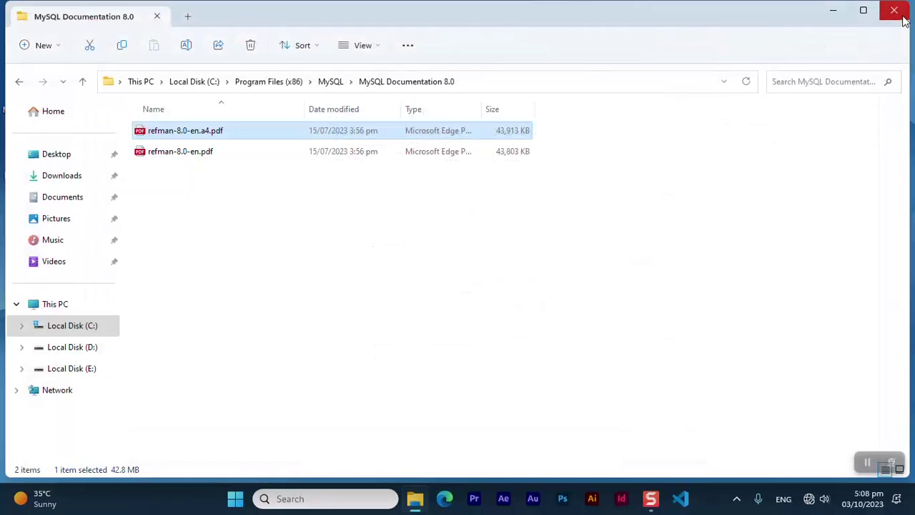
Open Samples and Examples 8.0 > Sample Databases > World to check the sample databases
click(83, 83)
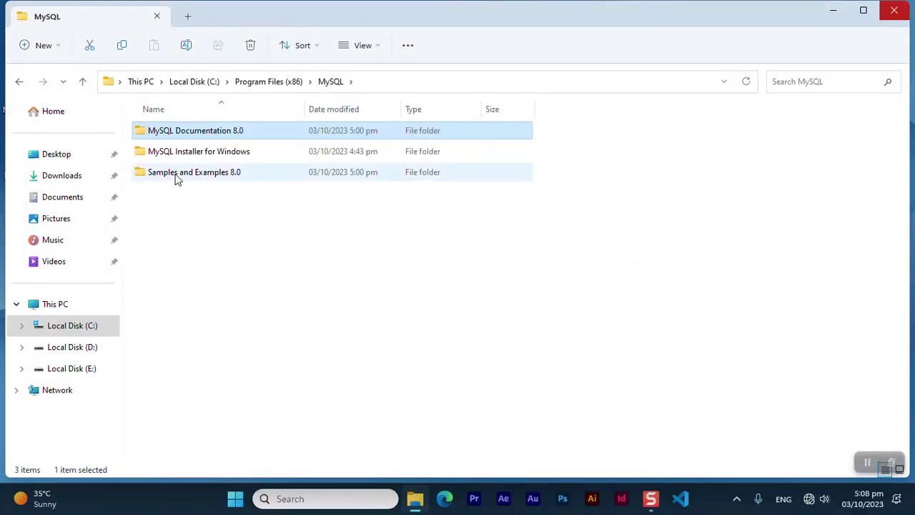
double_click(204, 178)
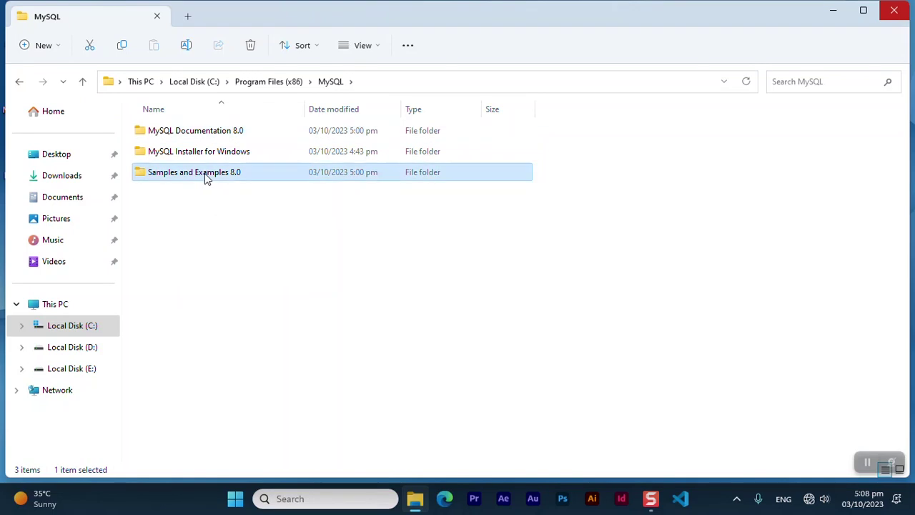
double_click(170, 136)
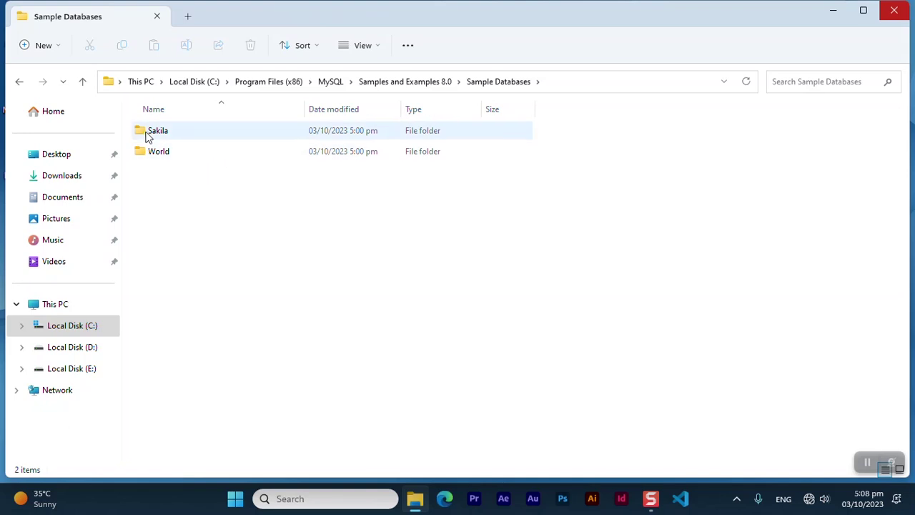
double_click(169, 158)
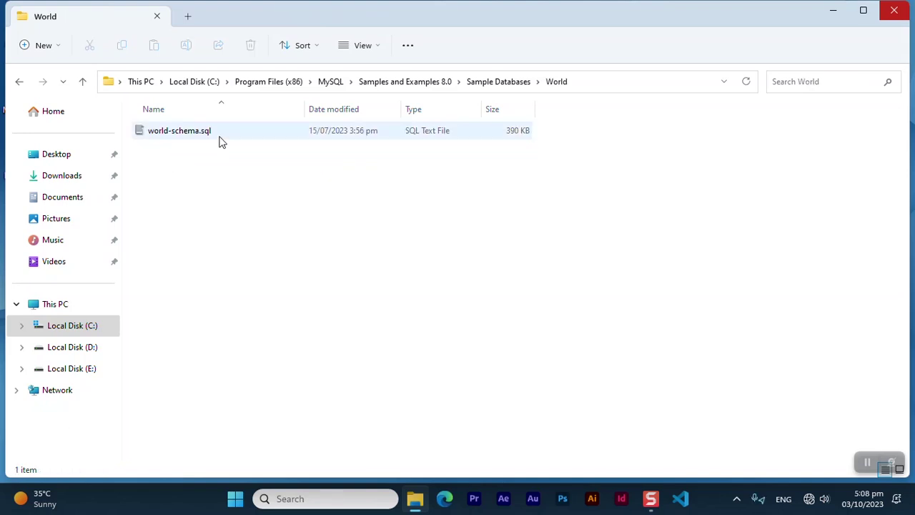
Open C:\Program Files\MySQL to show the Router, Server, Shell and Workbench 8.0 folders
click(84, 332)
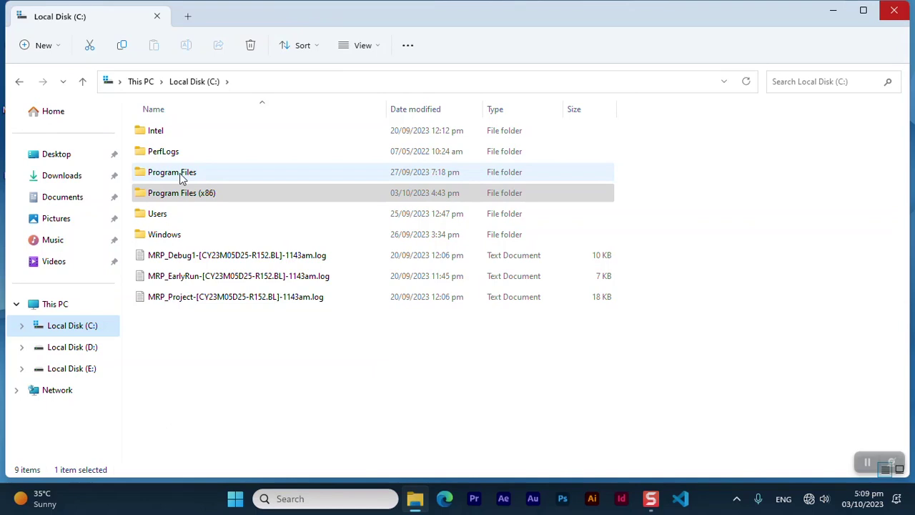
double_click(181, 176)
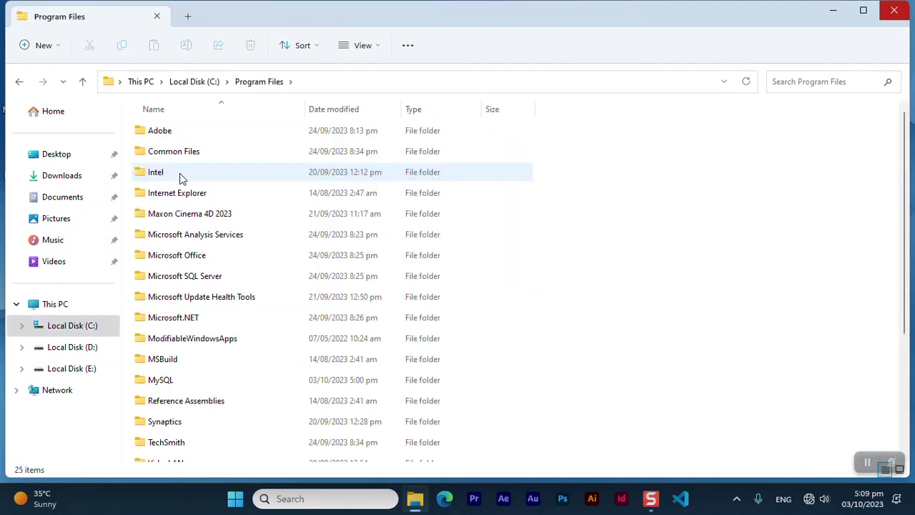
double_click(154, 381)
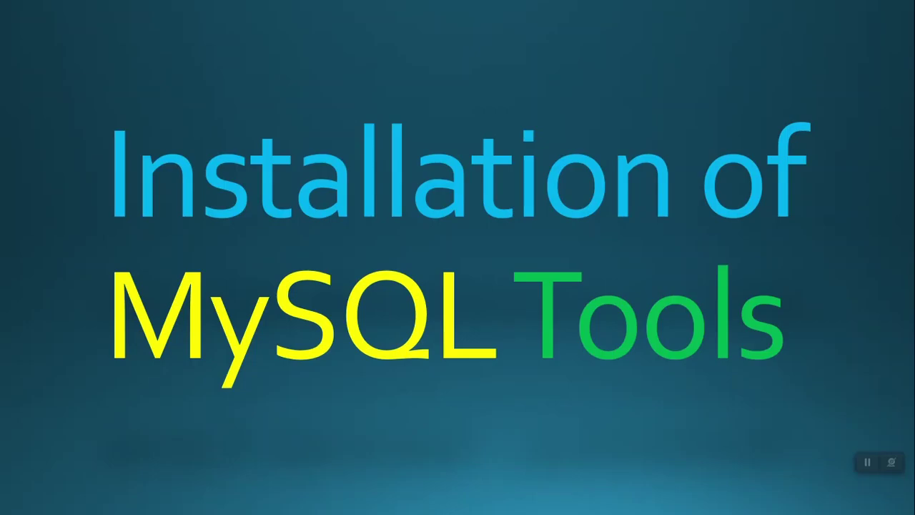
Advance the slideshow to the 'Concepts before Installation' slide listing SQL, MySQL, Server and Workbench
key(Right)
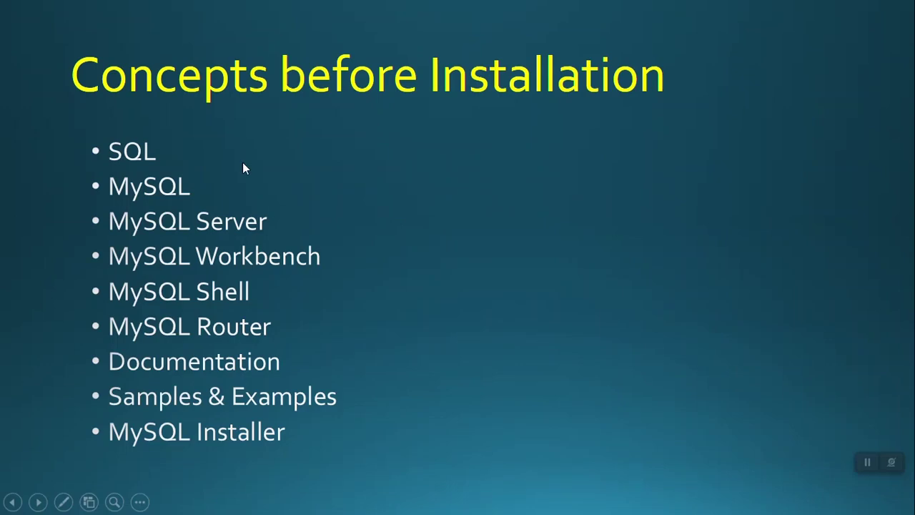